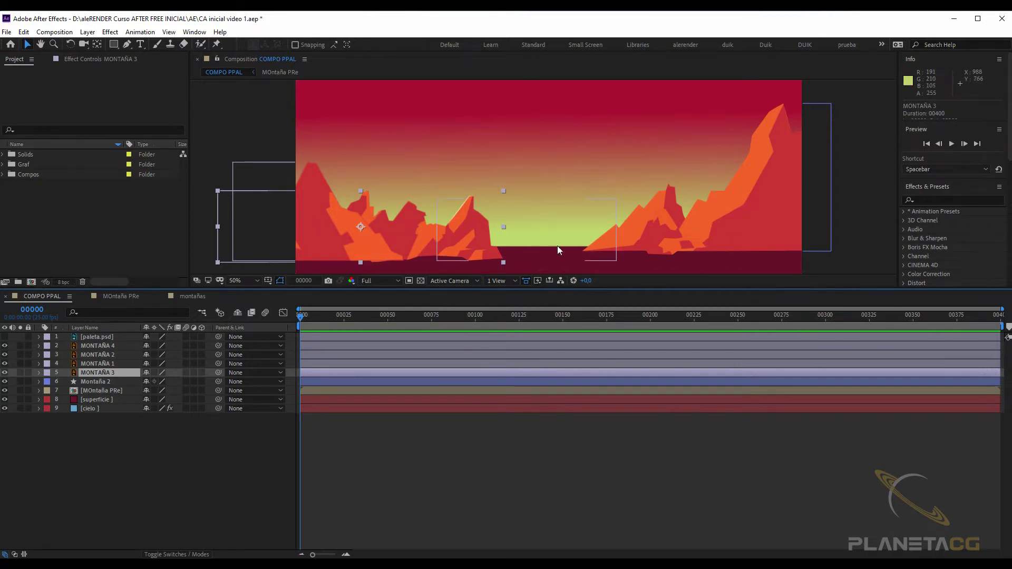
Draw a circle in the middle of the sky with the Ellipse tool on a new shape layer.
{"action": "left_click", "coordinate": [350, 316]}
{"action": "left_click_drag", "start_coordinate": [345, 319], "coordinate": [279, 319]}
{"action": "left_click", "coordinate": [114, 44]}
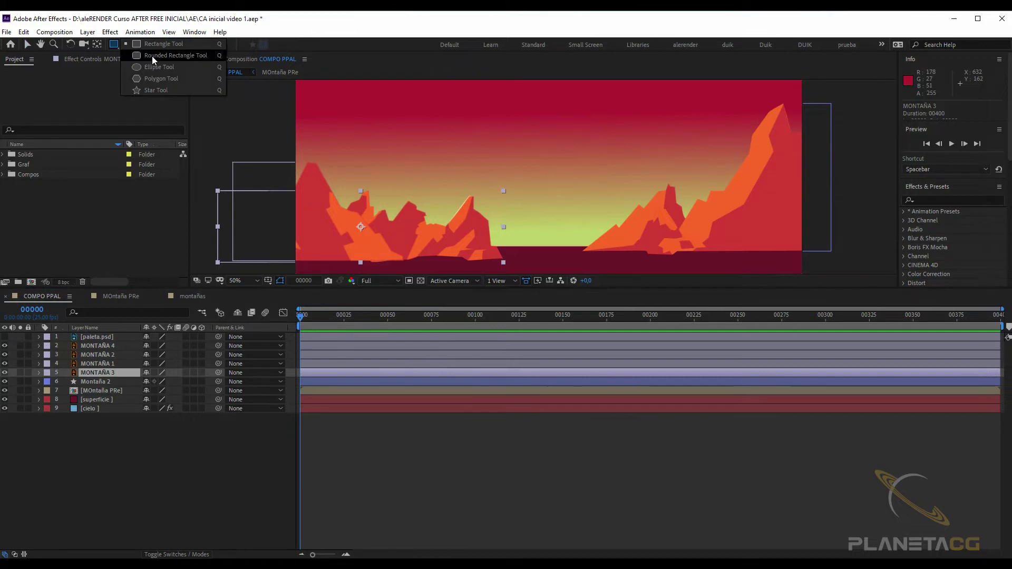
{"action": "left_click", "coordinate": [152, 66]}
{"action": "left_click", "coordinate": [146, 462]}
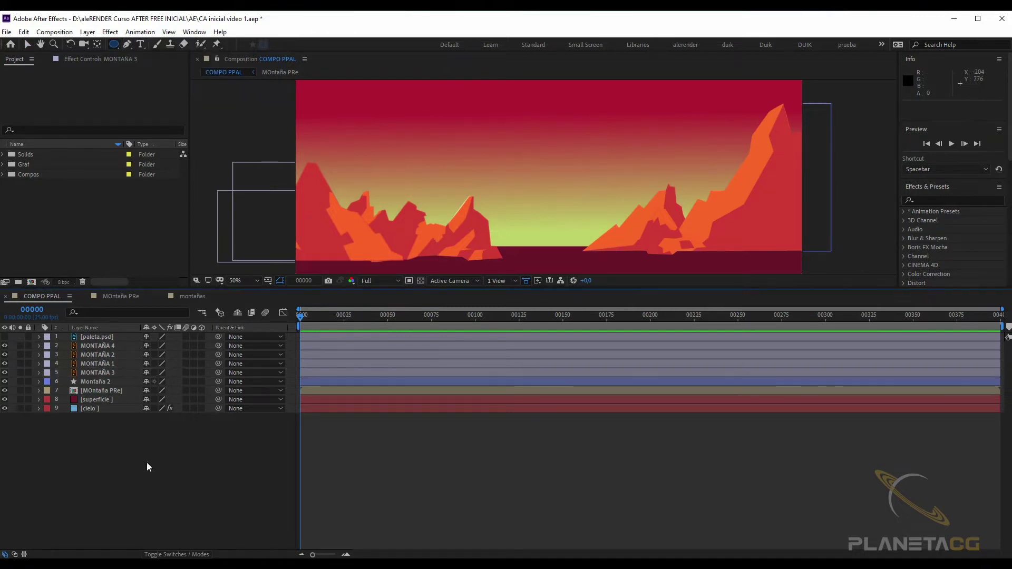
{"action": "left_click", "coordinate": [544, 174]}
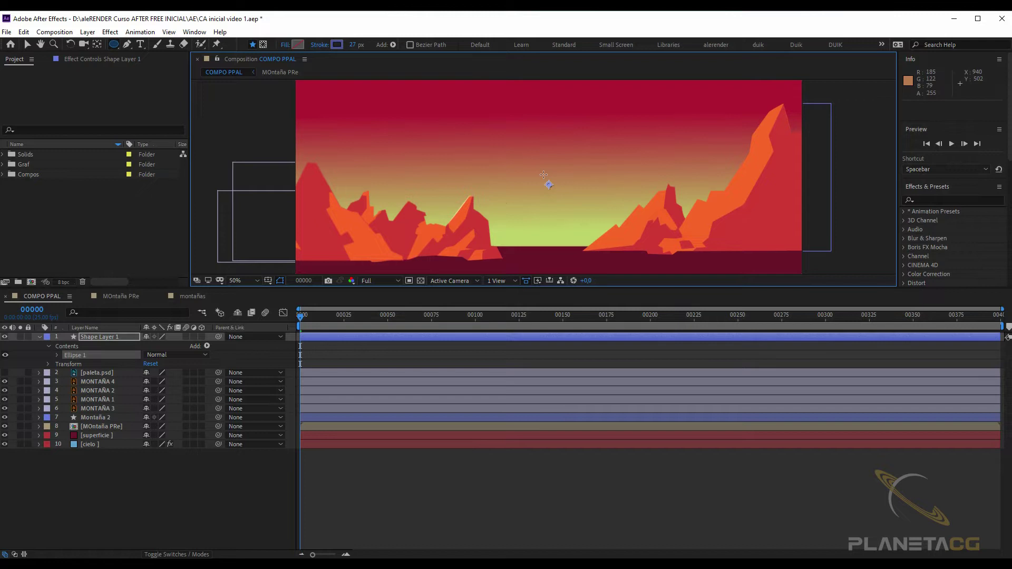
{"action": "left_click_drag", "start_coordinate": [543, 175], "coordinate": [564, 211]}
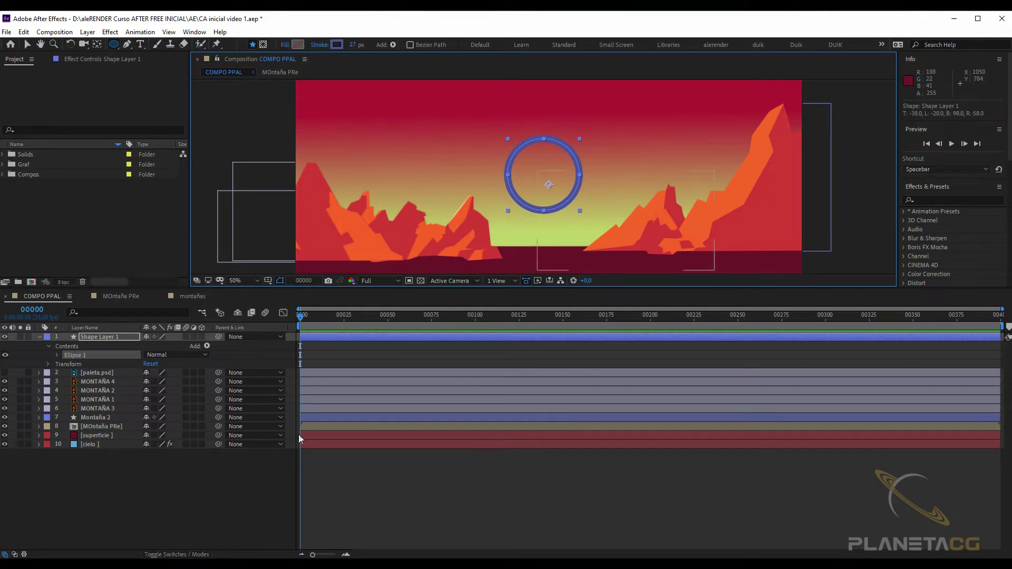
Delete the stray second ellipse and its leftover empty shape layer.
{"action": "left_click", "coordinate": [476, 302]}
{"action": "left_click_drag", "start_coordinate": [604, 119], "coordinate": [683, 160]}
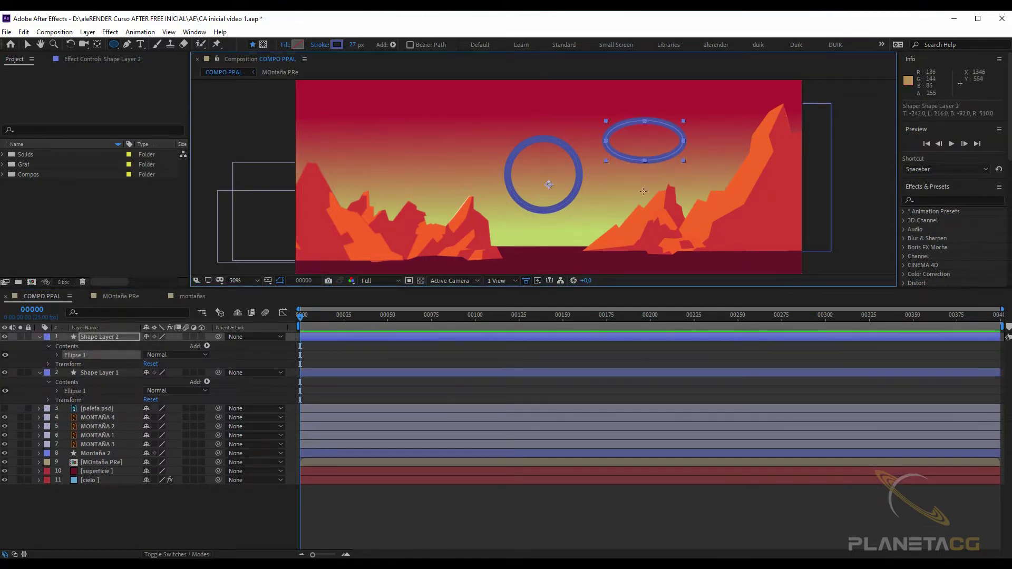
{"action": "key", "text": "Delete"}
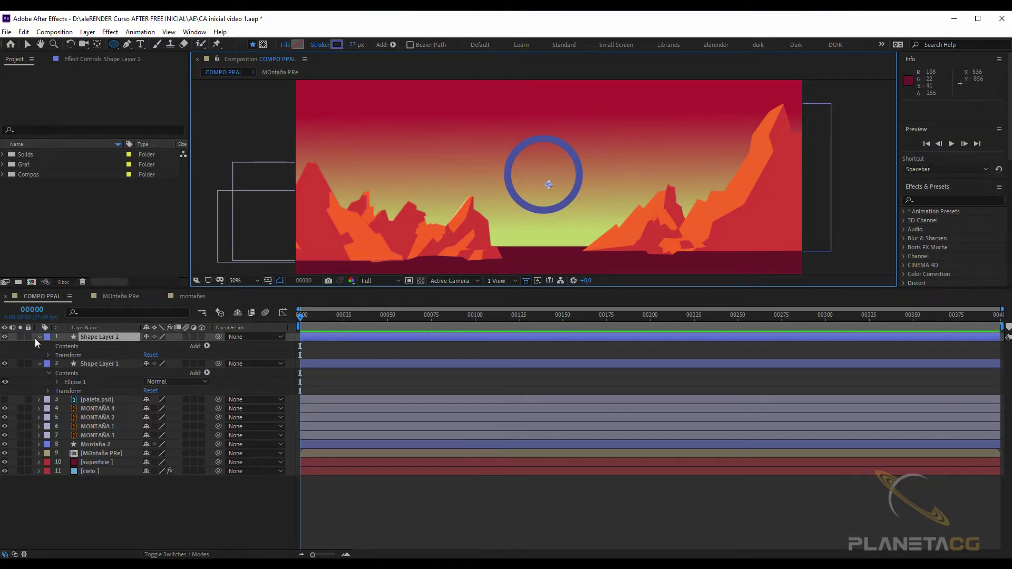
{"action": "key", "text": "Delete"}
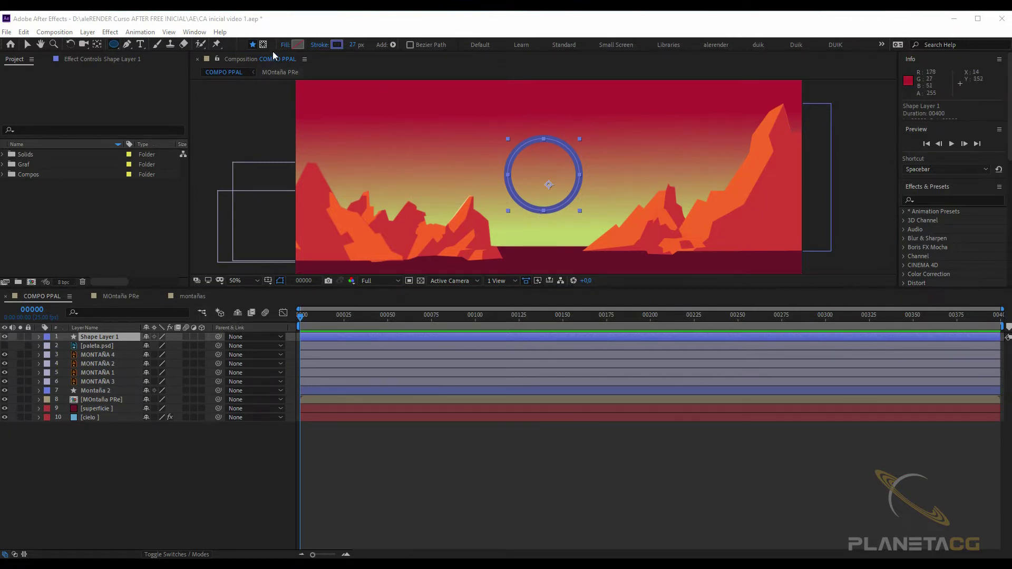
Give the circle a solid pale green fill (C9F683).
{"action": "left_click", "coordinate": [285, 44]}
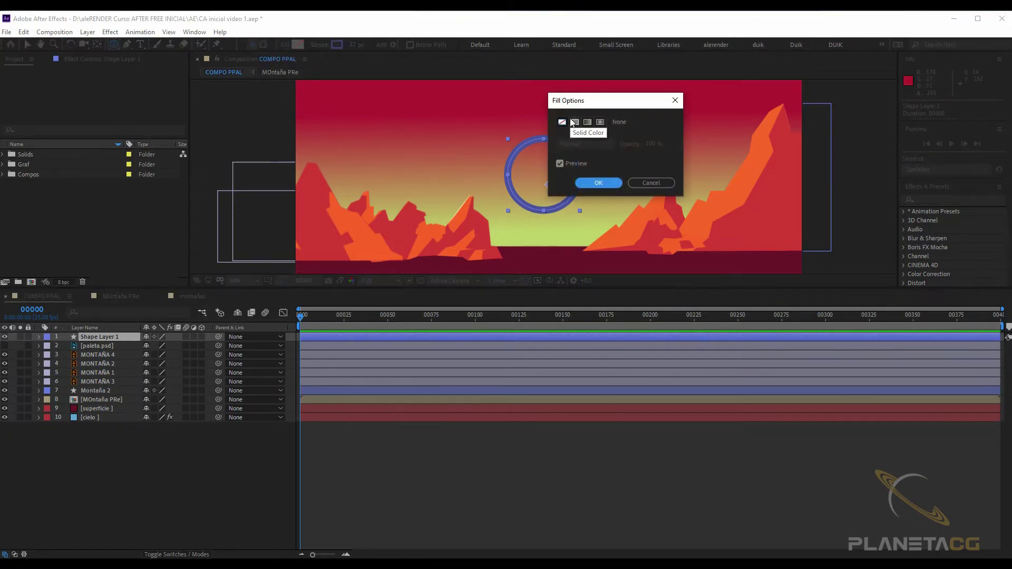
{"action": "left_click", "coordinate": [574, 123]}
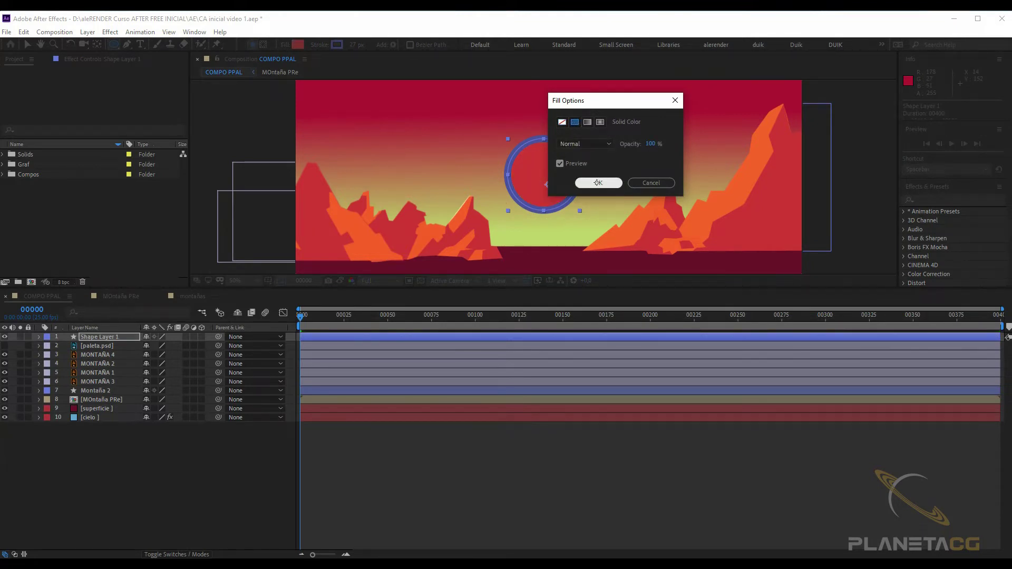
{"action": "left_click", "coordinate": [597, 182]}
{"action": "left_click", "coordinate": [297, 44]}
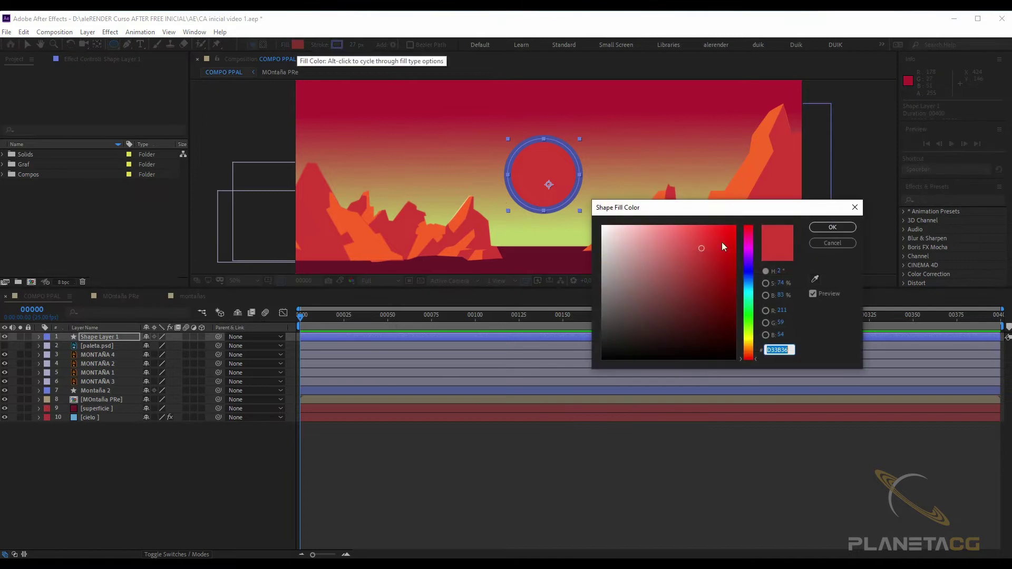
{"action": "mouse_move", "coordinate": [749, 322]}
{"action": "left_mouse_down"}
{"action": "mouse_move", "coordinate": [751, 337]}
{"action": "mouse_move", "coordinate": [751, 328]}
{"action": "left_mouse_up"}
{"action": "left_click_drag", "start_coordinate": [671, 229], "coordinate": [664, 230]}
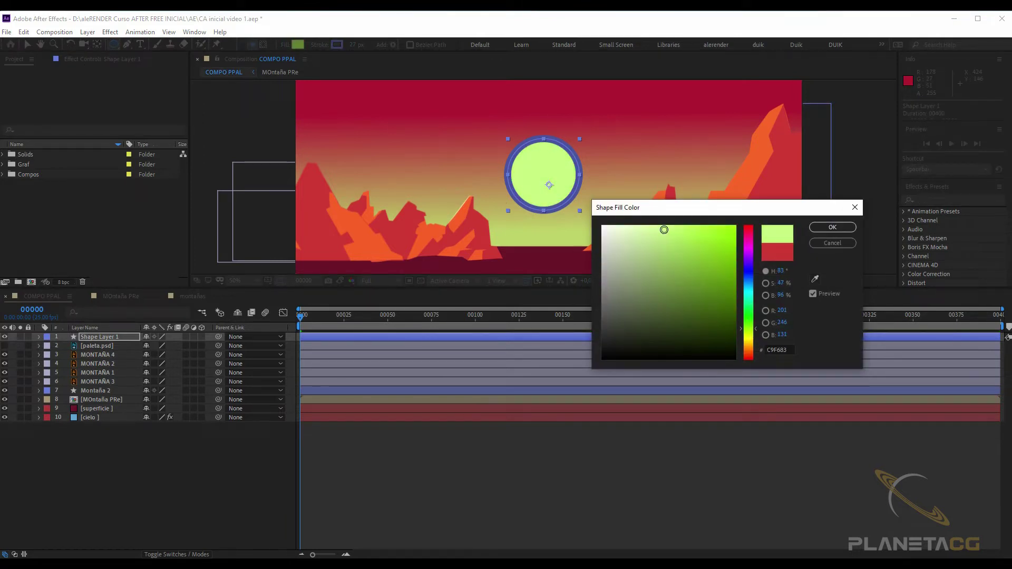
{"action": "left_click", "coordinate": [832, 228]}
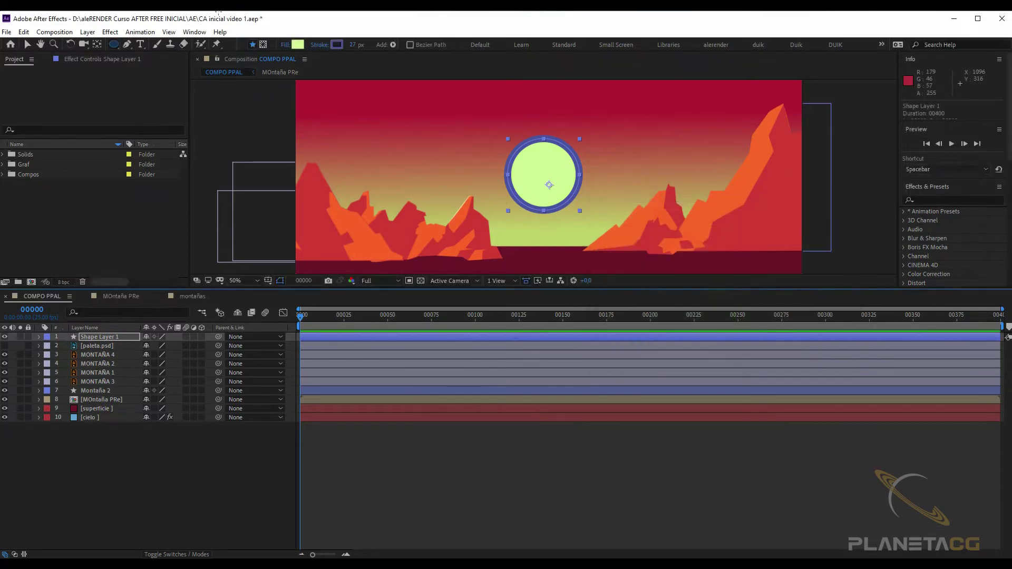
Set the outline colour by sampling the circle's green, then lighten it.
{"action": "left_click", "coordinate": [319, 44]}
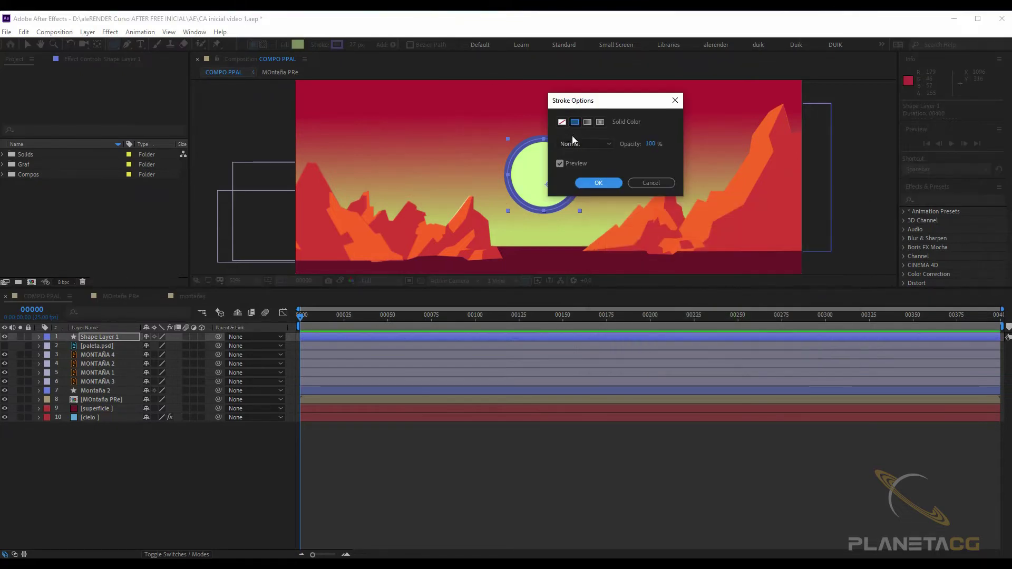
{"action": "left_click", "coordinate": [653, 185]}
{"action": "left_click", "coordinate": [336, 44]}
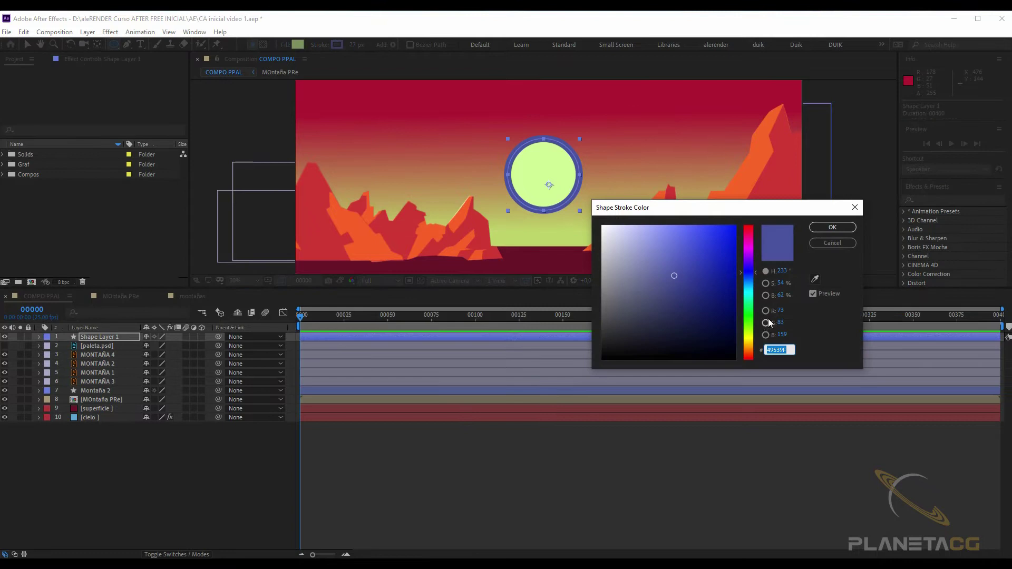
{"action": "left_click", "coordinate": [815, 279]}
{"action": "left_click", "coordinate": [553, 163]}
{"action": "left_click_drag", "start_coordinate": [654, 229], "coordinate": [627, 228]}
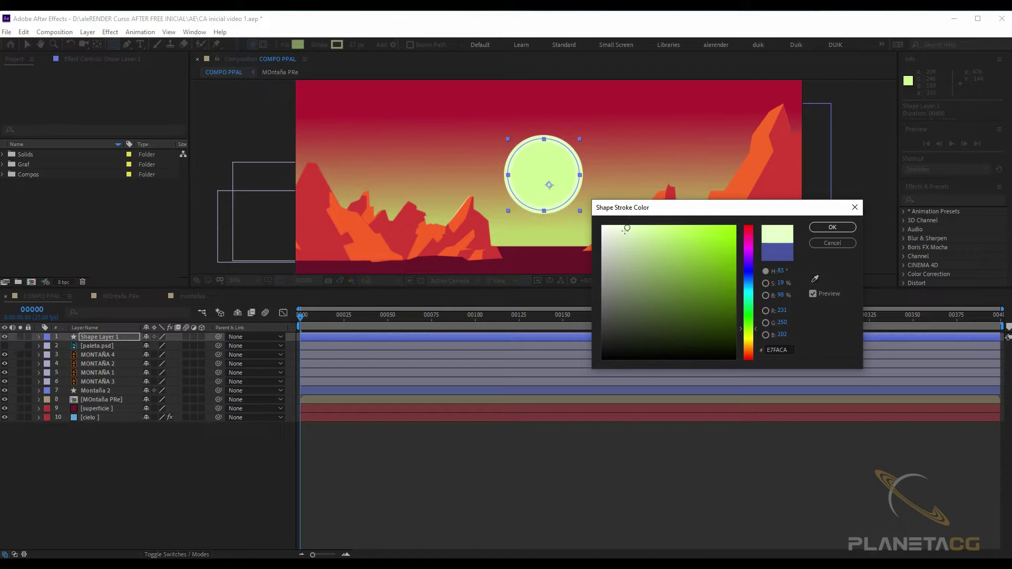
{"action": "left_click", "coordinate": [832, 227]}
Tint the sun's outline colour slightly greener.
{"action": "left_click", "coordinate": [376, 477]}
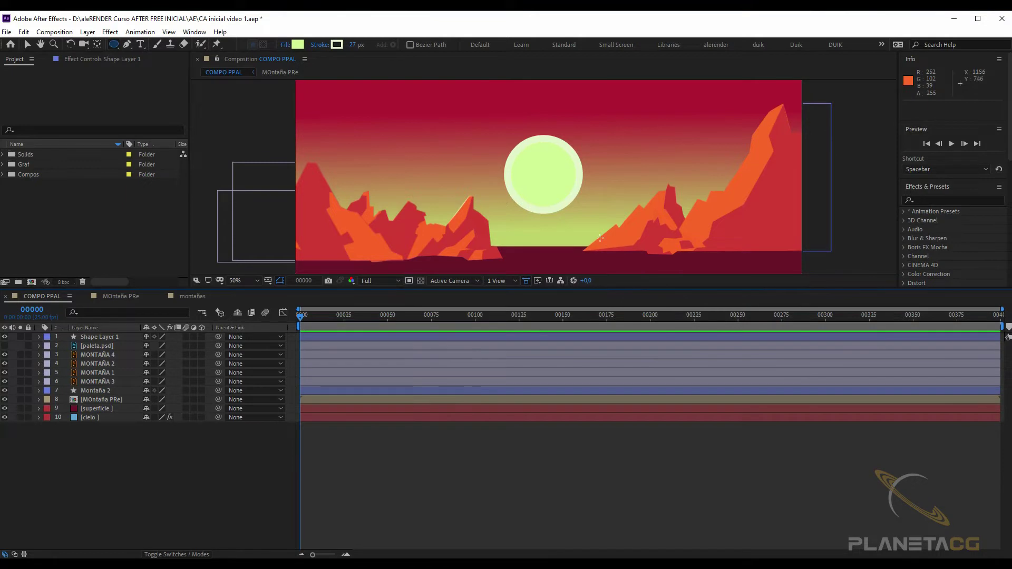
{"action": "left_click", "coordinate": [543, 173]}
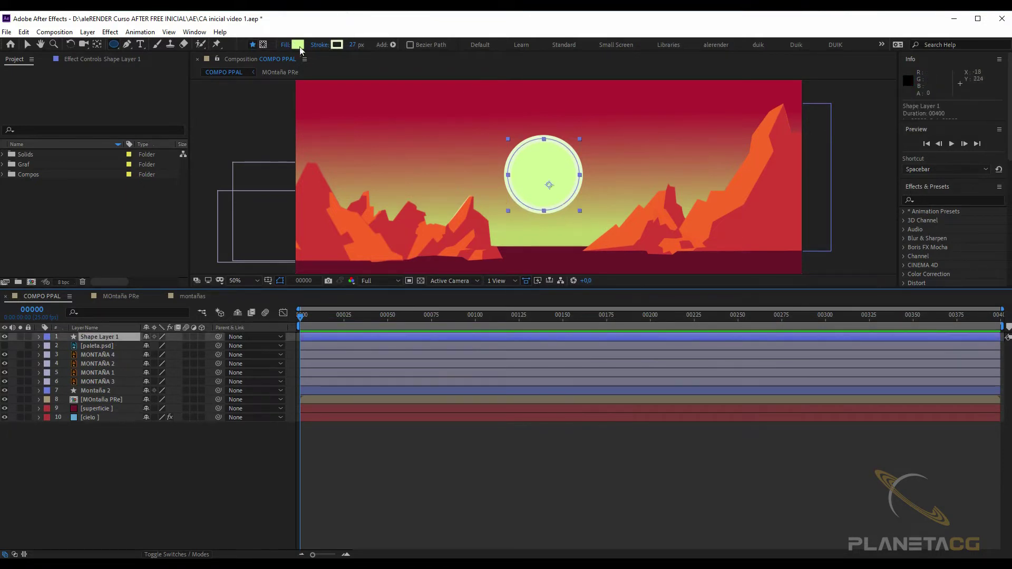
{"action": "left_click", "coordinate": [336, 44]}
{"action": "left_click_drag", "start_coordinate": [637, 232], "coordinate": [636, 228]}
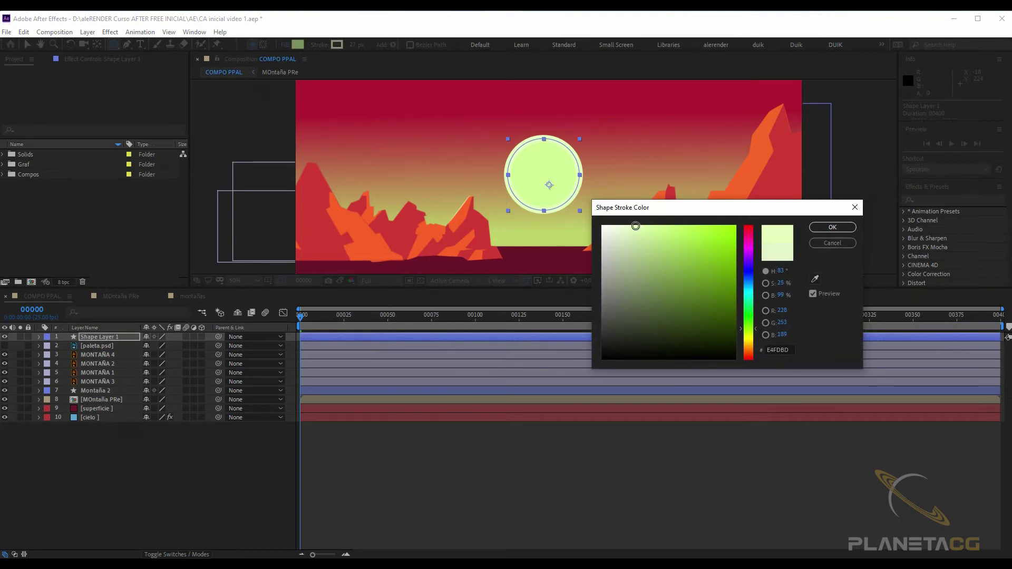
{"action": "left_click", "coordinate": [832, 227]}
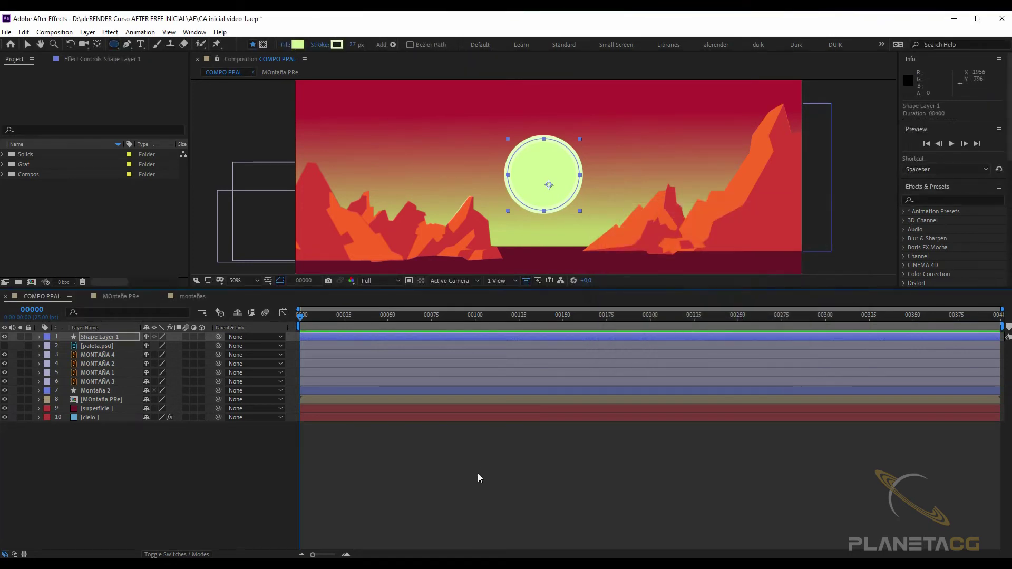
{"action": "left_click", "coordinate": [480, 478]}
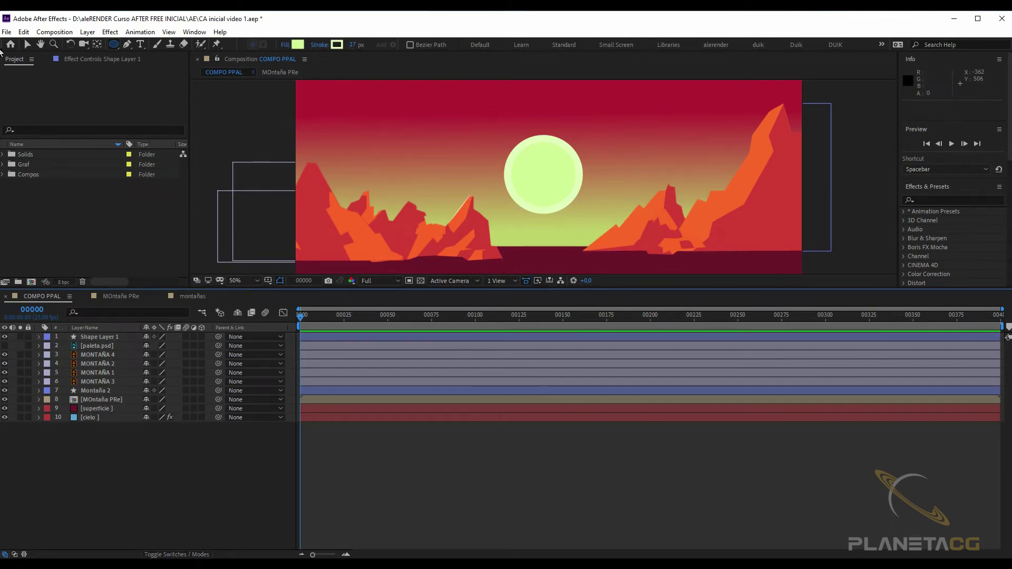
Lower the sun toward the horizon by scrubbing its Position Y.
{"action": "left_click", "coordinate": [27, 44]}
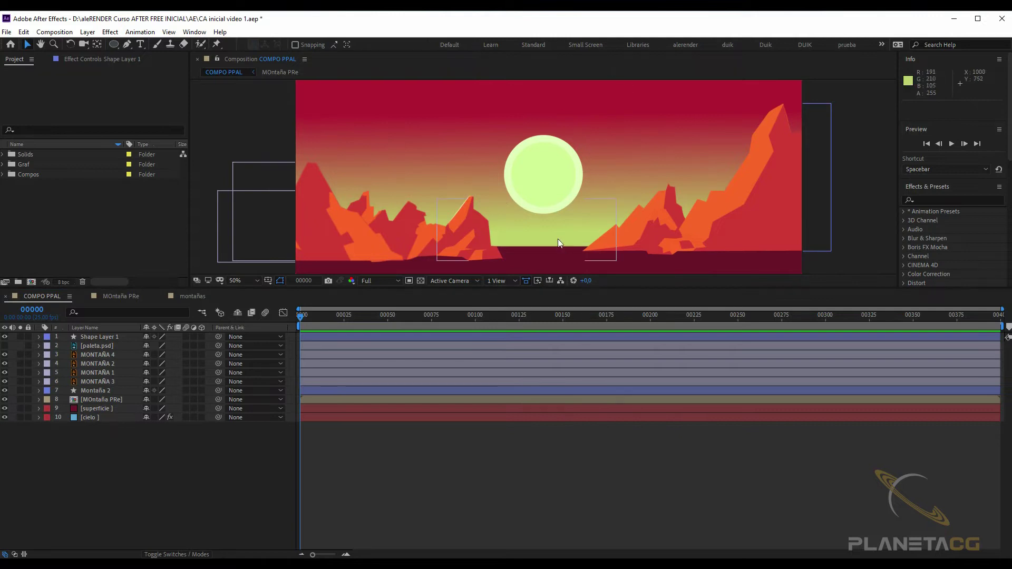
{"action": "left_click", "coordinate": [527, 175]}
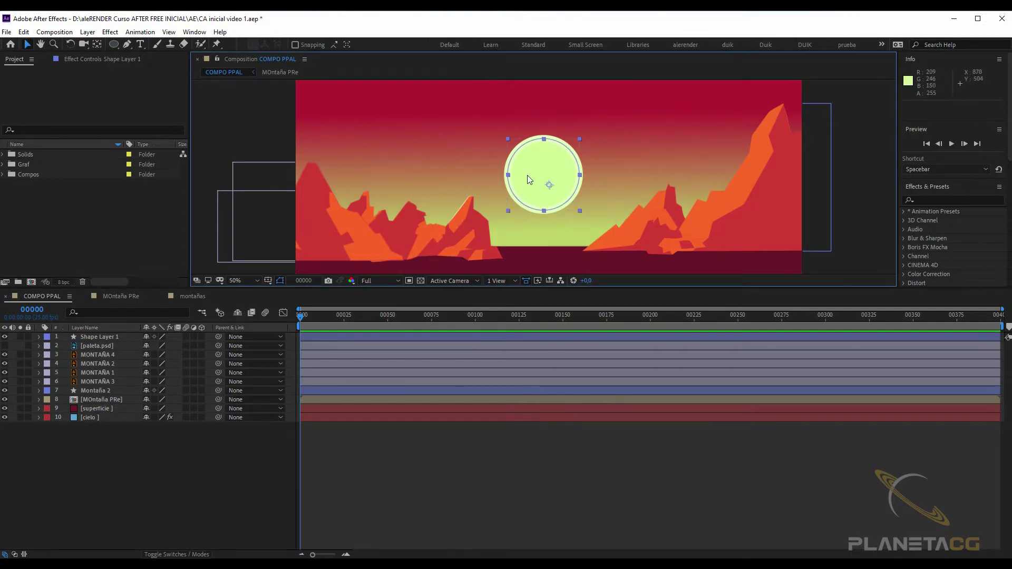
{"action": "left_click_drag", "start_coordinate": [527, 175], "coordinate": [526, 168]}
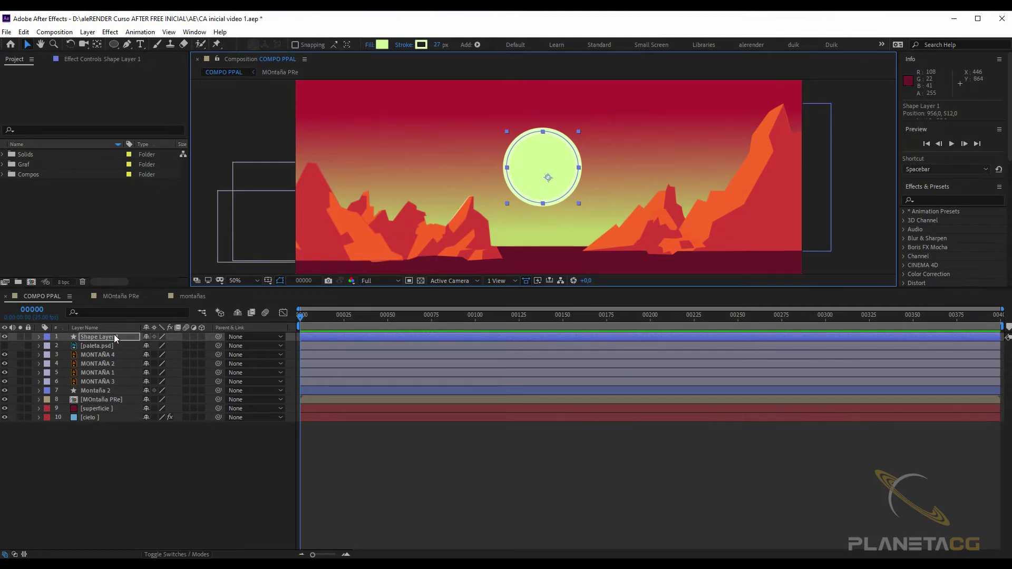
{"action": "key", "text": "p"}
{"action": "left_click_drag", "start_coordinate": [166, 345], "coordinate": [255, 346]}
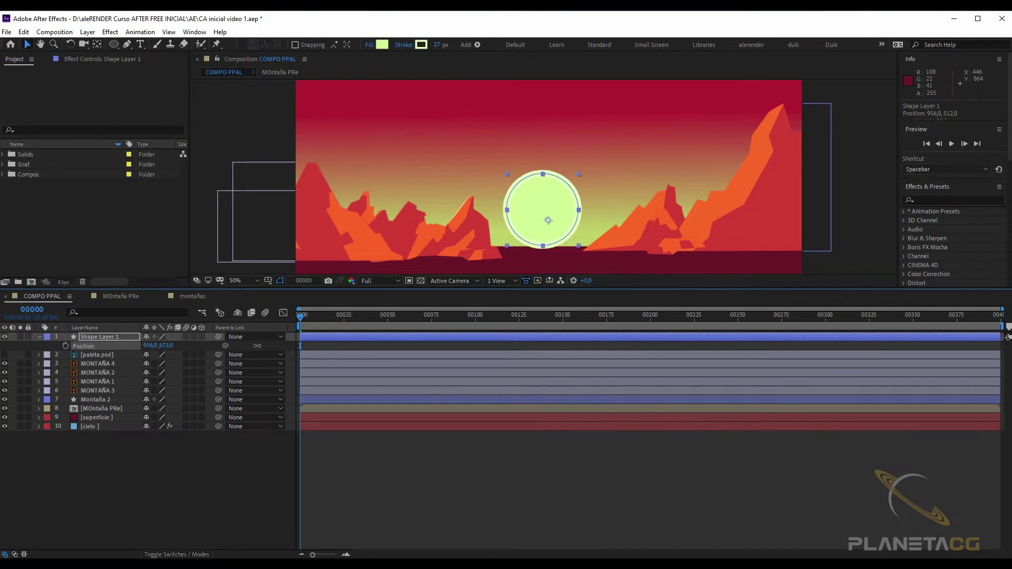
Move Shape Layer 1 just above the cielo sky layer and set Y to 661.
{"action": "left_click_drag", "start_coordinate": [105, 341], "coordinate": [109, 400]}
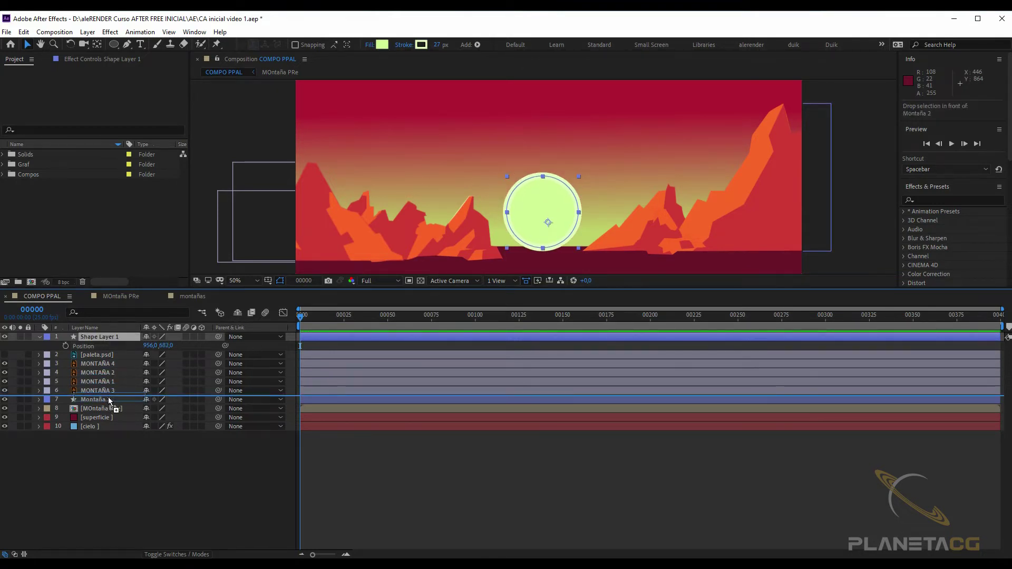
{"action": "left_click_drag", "start_coordinate": [109, 401], "coordinate": [111, 425]}
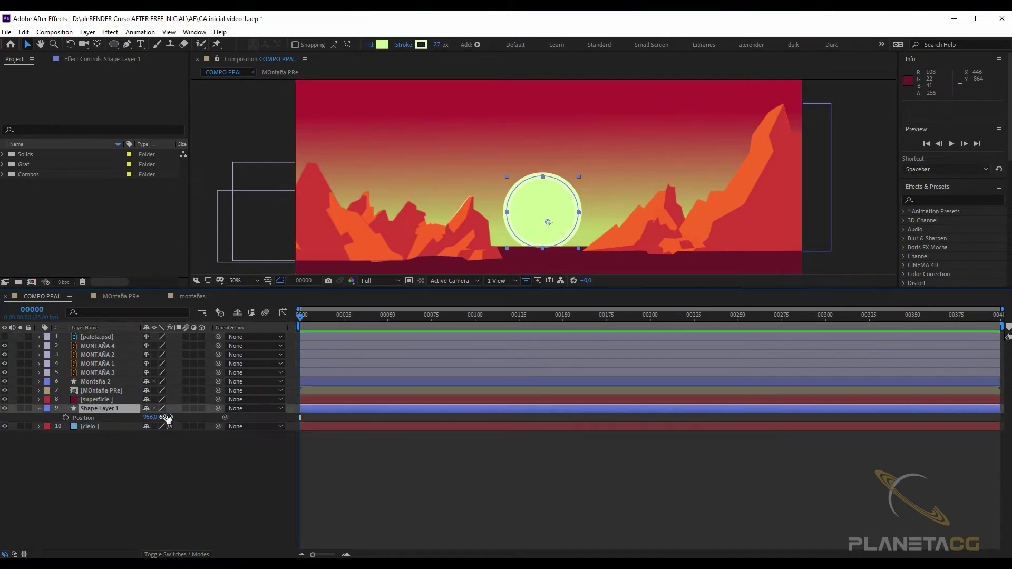
{"action": "left_click_drag", "start_coordinate": [166, 417], "coordinate": [158, 417]}
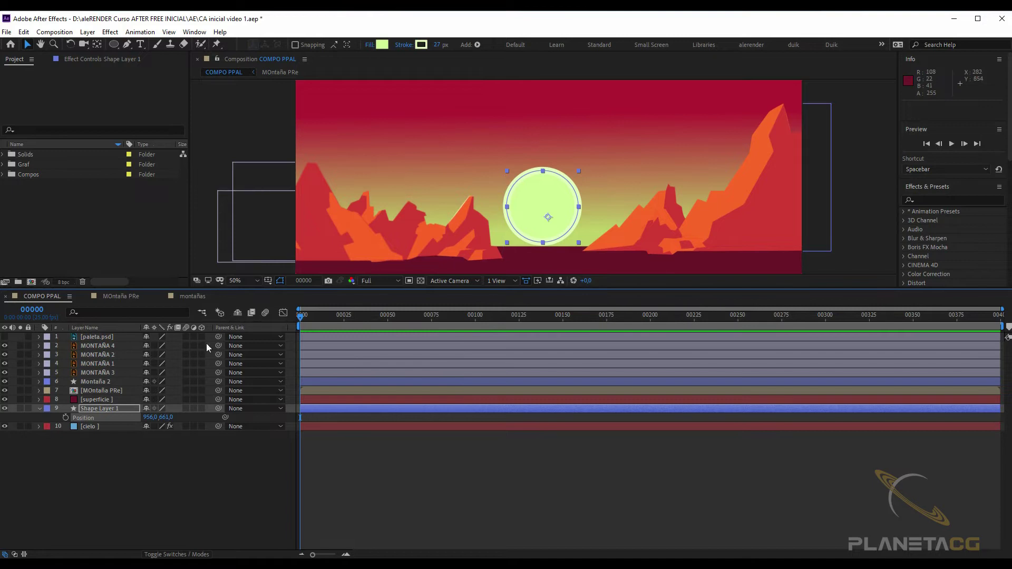
Place cielo's ramp start above the sun and end near the horizon, then raise the sun to 956,608.
{"action": "left_click", "coordinate": [88, 427]}
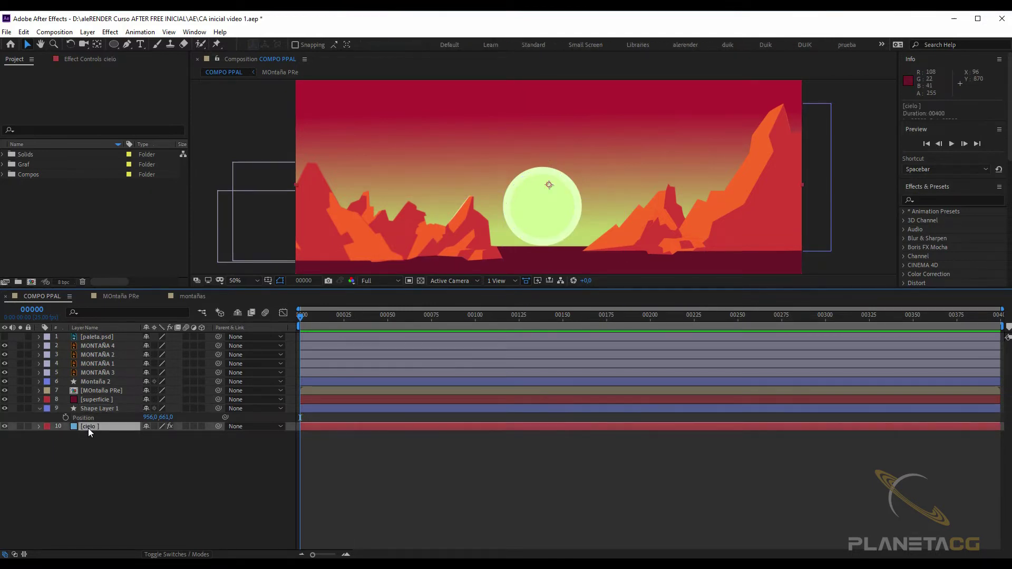
{"action": "left_click", "coordinate": [90, 60]}
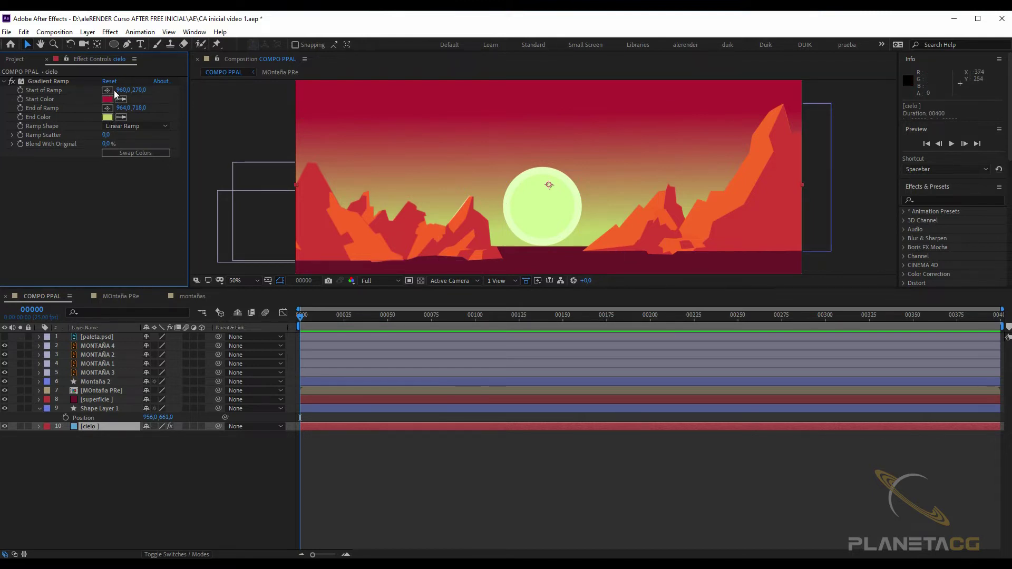
{"action": "left_click", "coordinate": [107, 90]}
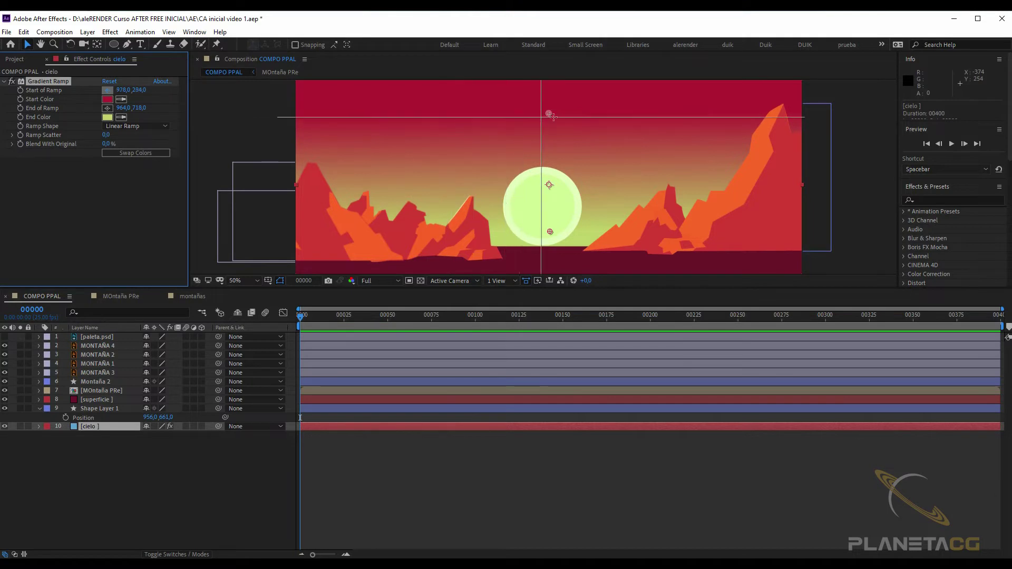
{"action": "left_click", "coordinate": [545, 116]}
{"action": "left_click_drag", "start_coordinate": [546, 116], "coordinate": [548, 122]}
{"action": "left_click_drag", "start_coordinate": [551, 237], "coordinate": [550, 235]}
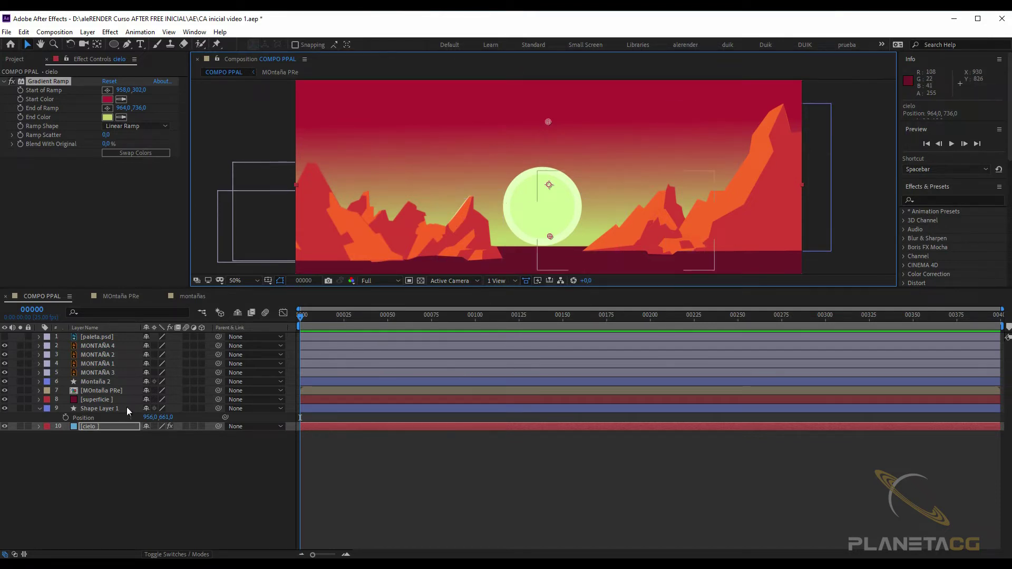
{"action": "left_click_drag", "start_coordinate": [166, 419], "coordinate": [101, 225]}
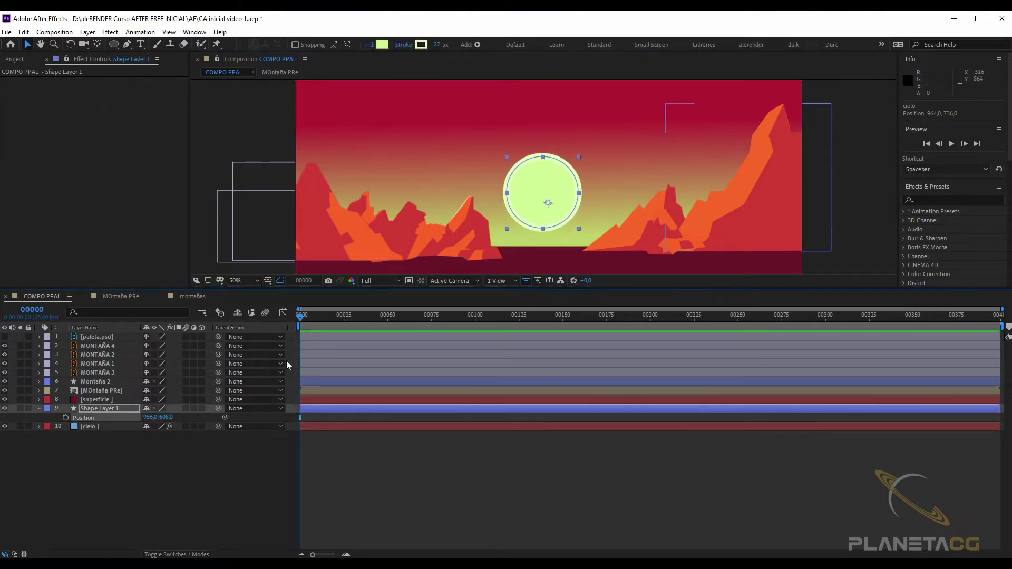
{"action": "left_click", "coordinate": [93, 427]}
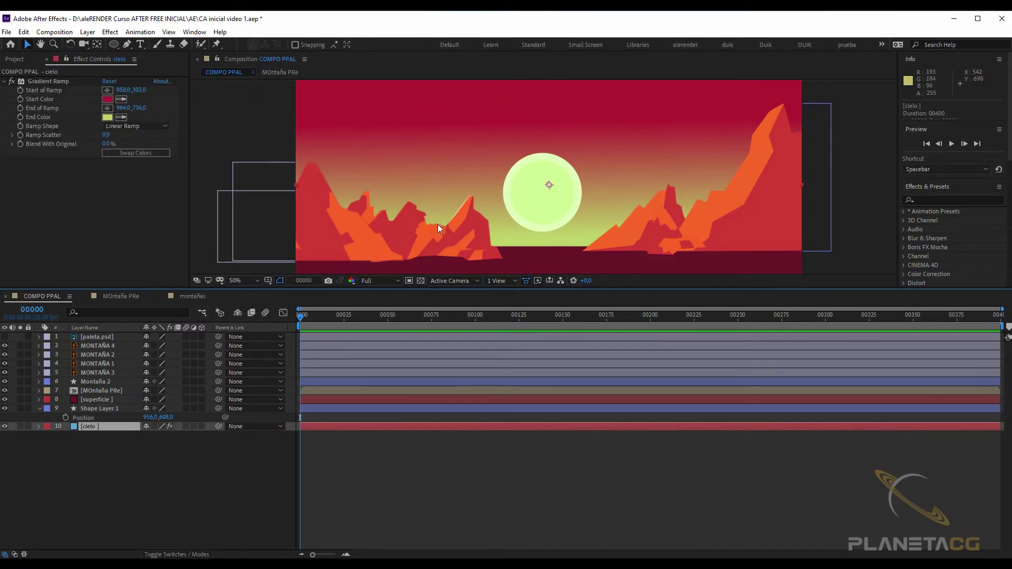
{"action": "left_click", "coordinate": [48, 81]}
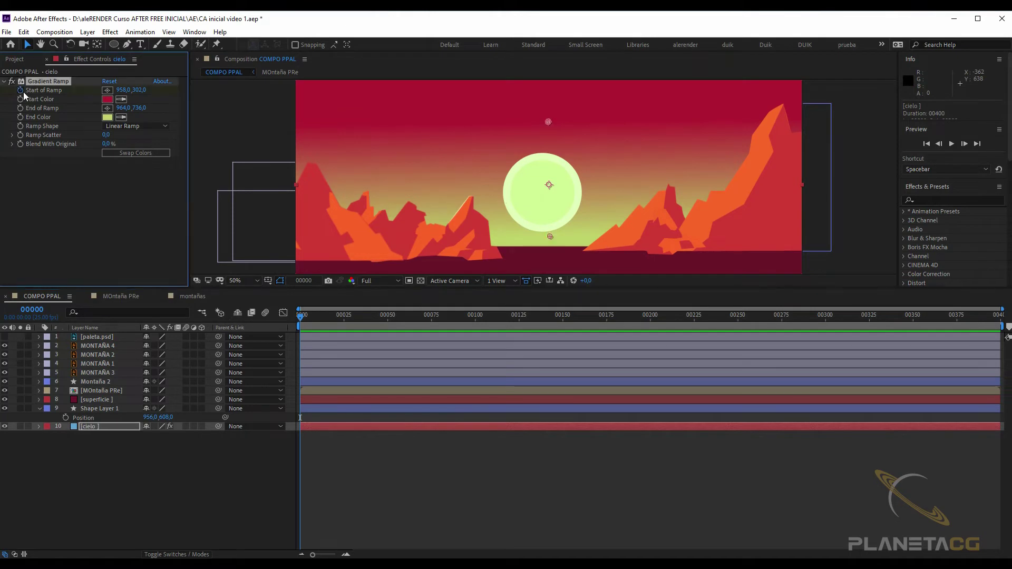
{"action": "key", "text": "space"}
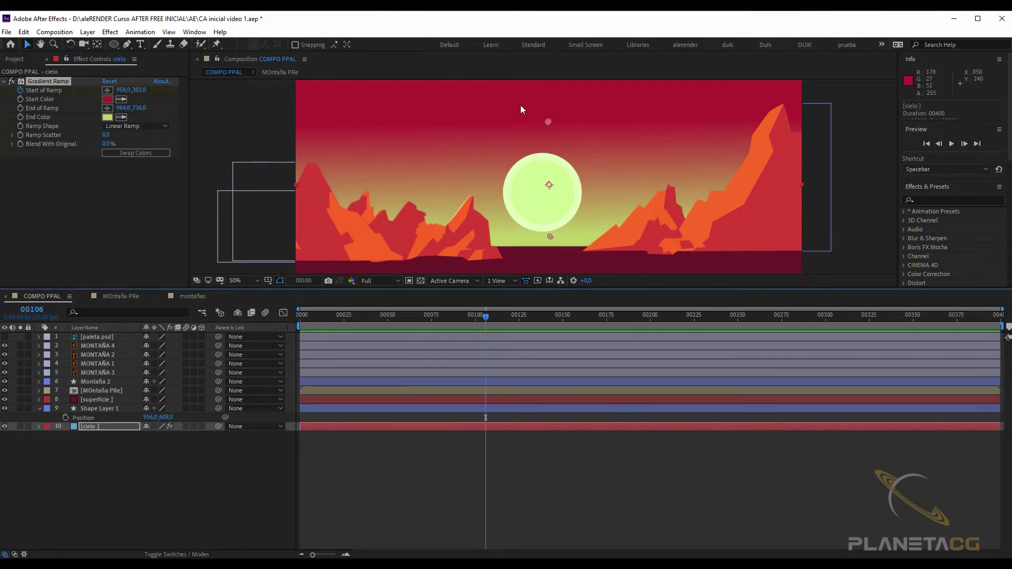
{"action": "left_click_drag", "start_coordinate": [549, 121], "coordinate": [551, 168]}
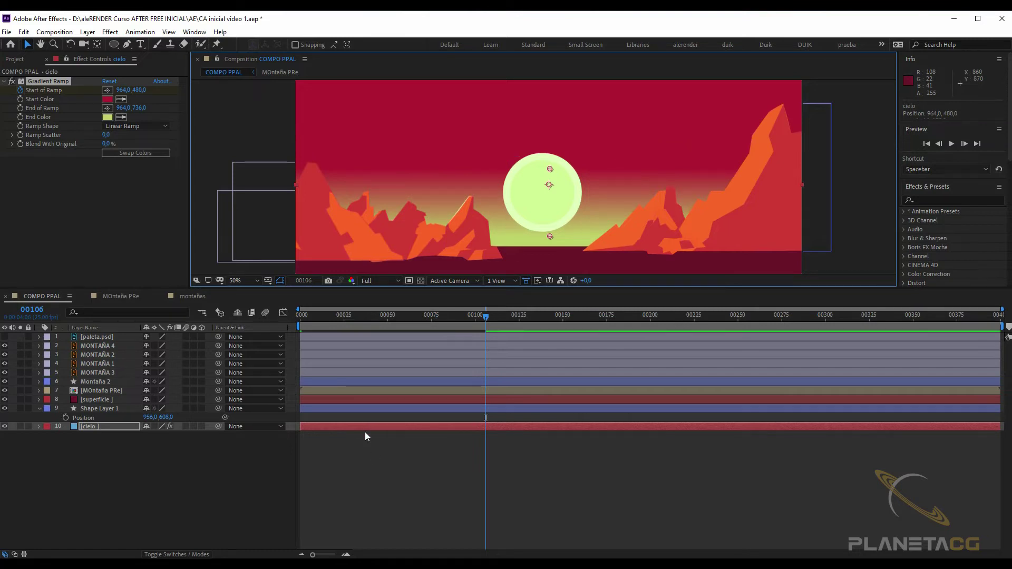
{"action": "key", "text": "u"}
{"action": "mouse_move", "coordinate": [436, 315]}
{"action": "left_mouse_down"}
{"action": "mouse_move", "coordinate": [229, 321]}
{"action": "mouse_move", "coordinate": [400, 321]}
{"action": "left_mouse_up"}
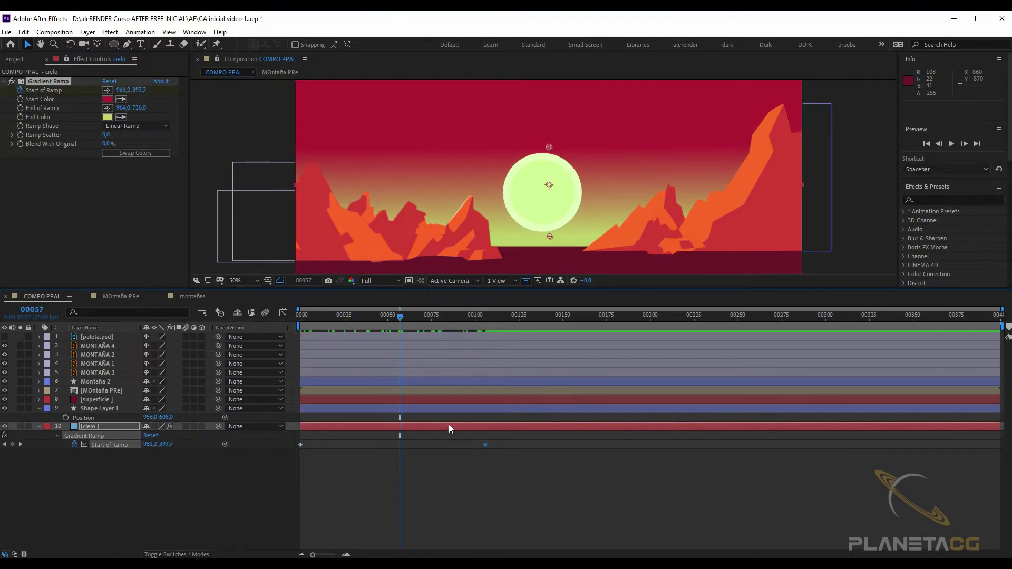
{"action": "key", "text": "Delete"}
{"action": "left_click", "coordinate": [300, 444]}
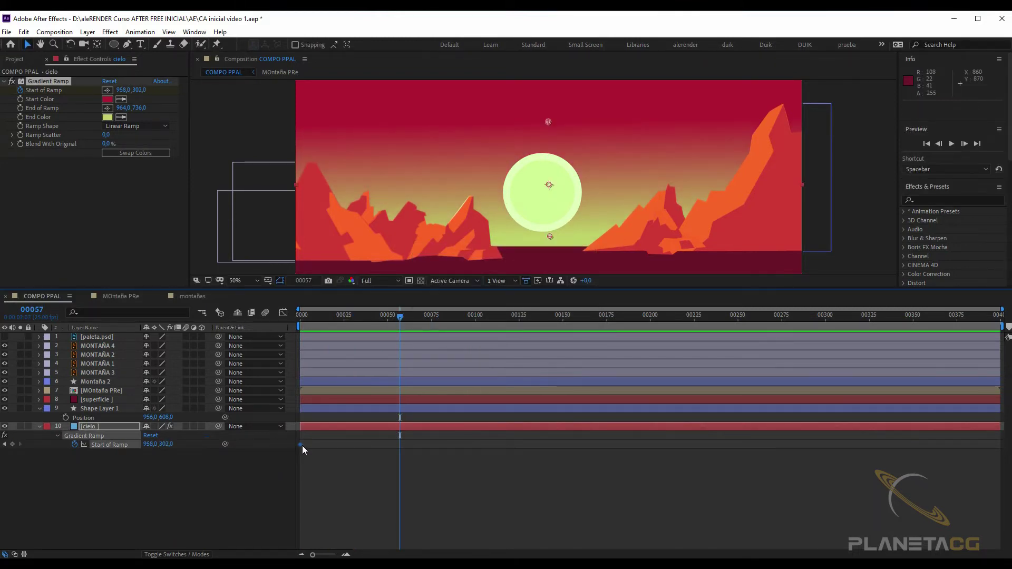
{"action": "key", "text": "Delete"}
{"action": "left_click", "coordinate": [38, 427]}
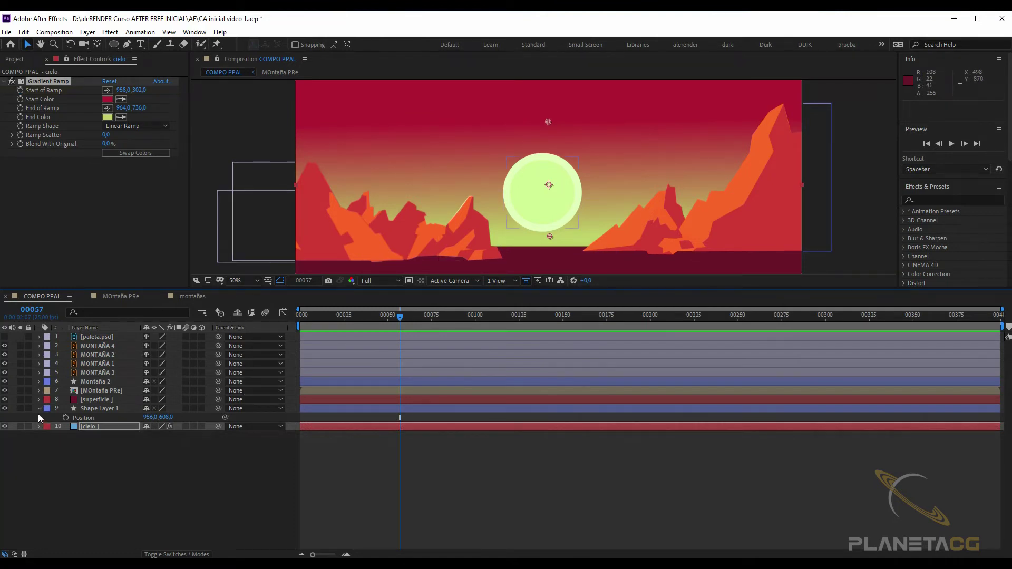
Collapse the sun layer's properties and undo the accidental move of the sky layer.
{"action": "left_click", "coordinate": [38, 411]}
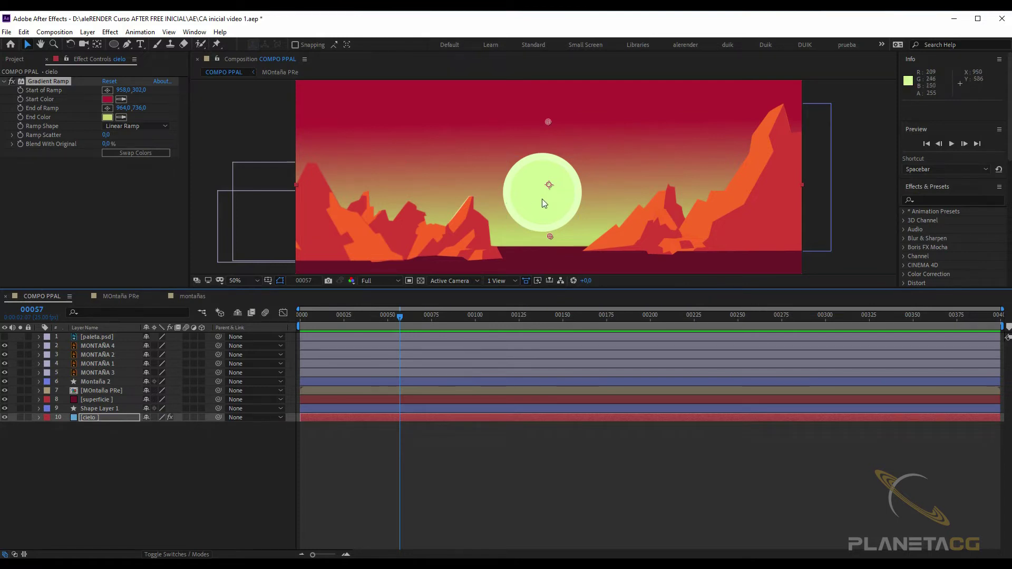
{"action": "left_click_drag", "start_coordinate": [546, 193], "coordinate": [553, 172]}
{"action": "key", "text": "ctrl+z"}
Rename Shape Layer 1 to 'sol' and raise the sun to Position 932,504.
{"action": "left_click", "coordinate": [106, 410]}
{"action": "right_click", "coordinate": [105, 410]}
{"action": "left_click", "coordinate": [121, 402]}
{"action": "type", "text": "sol"}
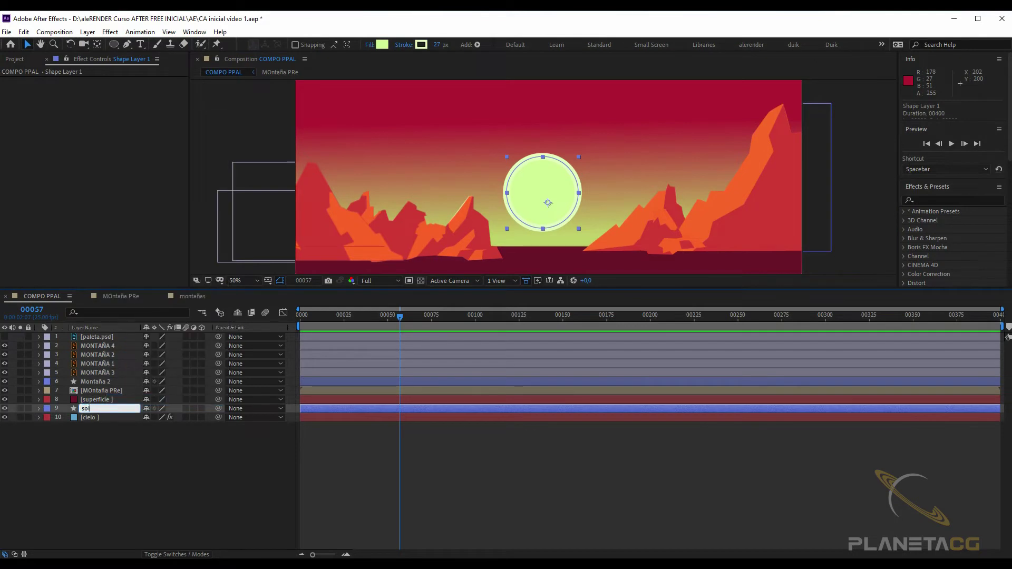
{"action": "key", "text": "Return"}
{"action": "mouse_move", "coordinate": [539, 163]}
{"action": "left_mouse_down"}
{"action": "mouse_move", "coordinate": [538, 147]}
{"action": "mouse_move", "coordinate": [531, 153]}
{"action": "left_mouse_up"}
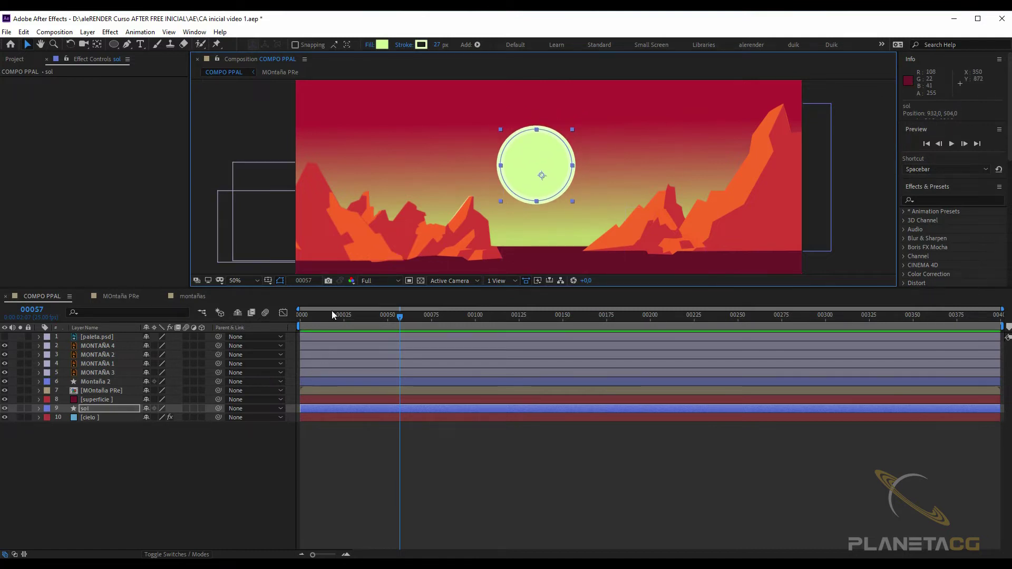
{"action": "left_click", "coordinate": [300, 314]}
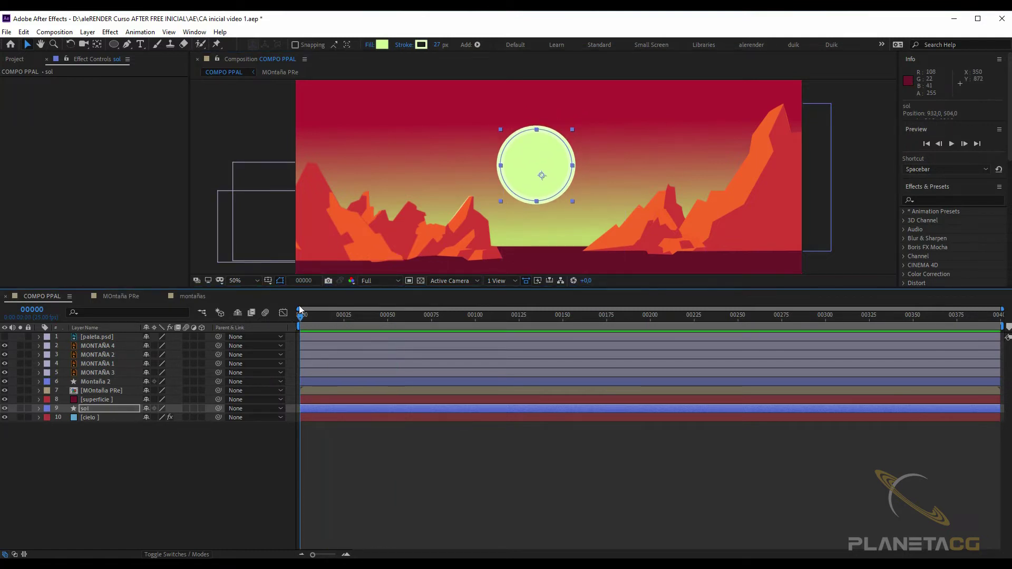
Add a Null 1 null object and drag it above paleta.psd to the top of the stack.
{"action": "left_click", "coordinate": [88, 32]}
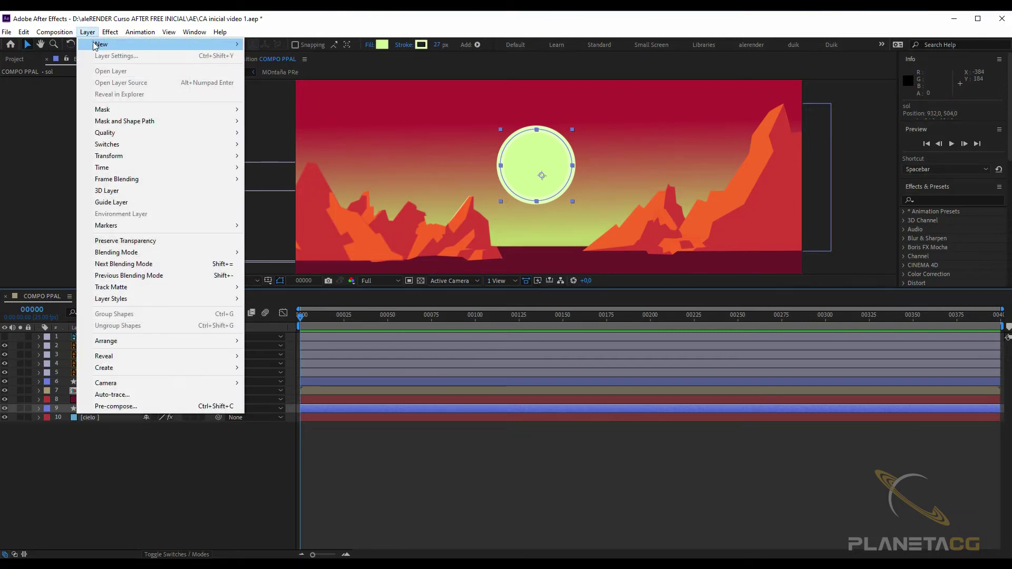
{"action": "mouse_move", "coordinate": [94, 46]}
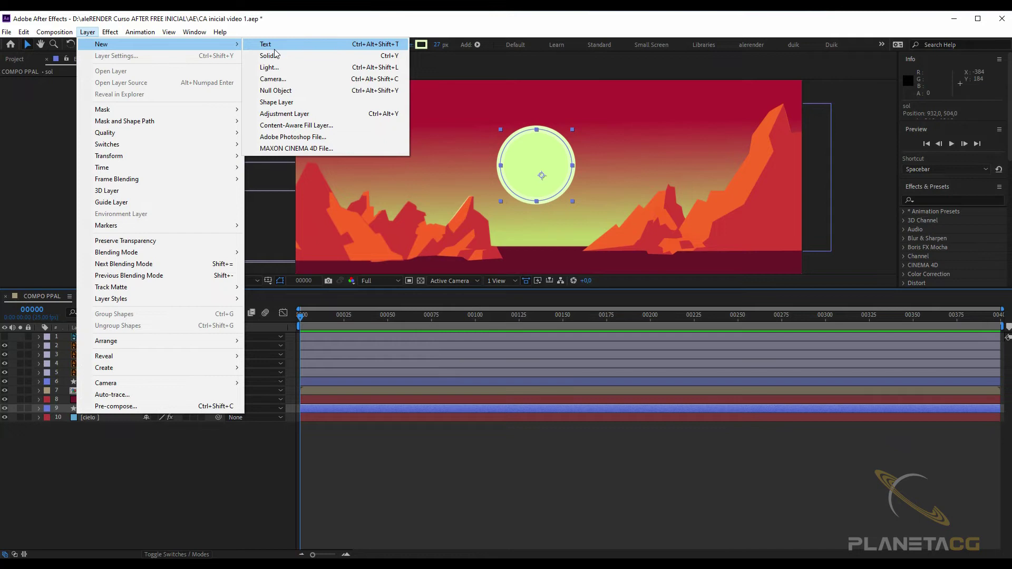
{"action": "left_click", "coordinate": [280, 91]}
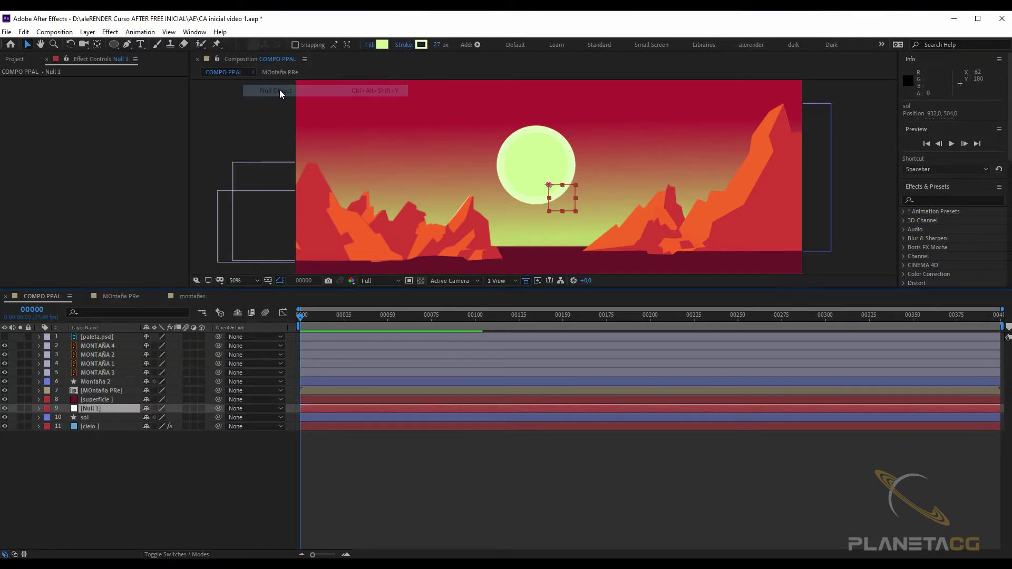
{"action": "left_click_drag", "start_coordinate": [89, 409], "coordinate": [105, 339]}
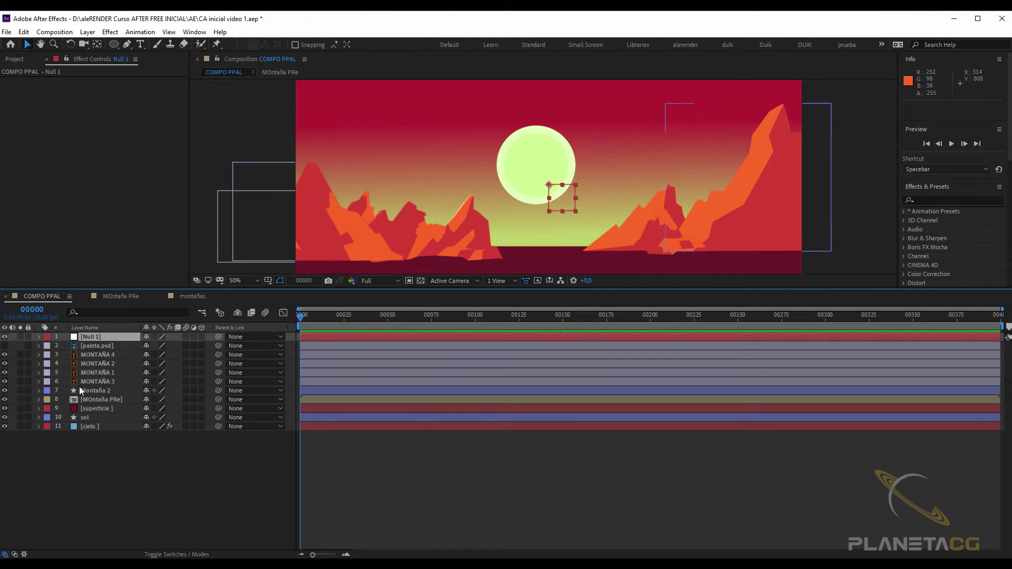
Keyframe Null 1's Position at 960,540 on frame 0 and lower it toward the horizon by frame 74.
{"action": "key", "text": "p"}
{"action": "left_click", "coordinate": [65, 346]}
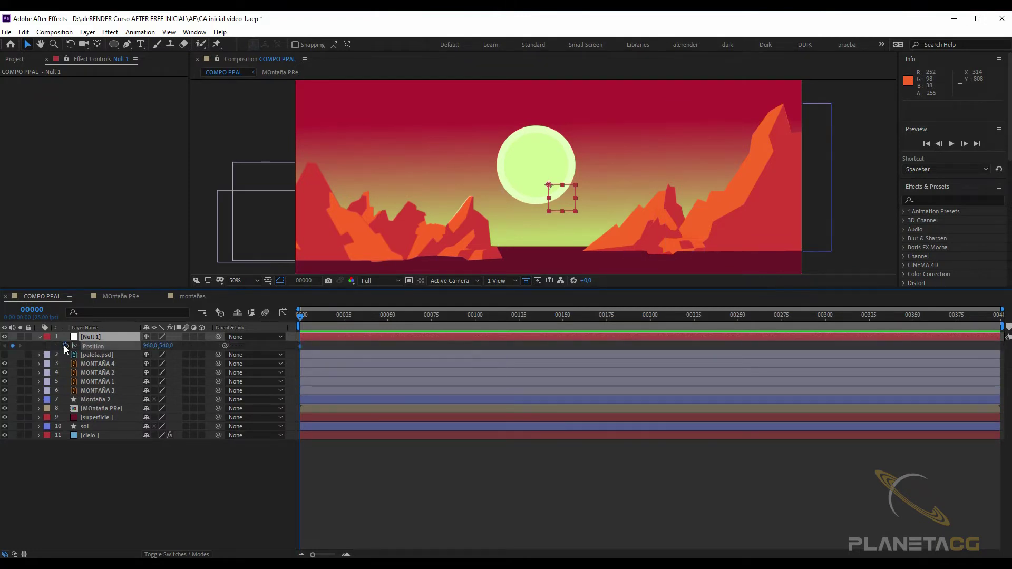
{"action": "left_click_drag", "start_coordinate": [334, 324], "coordinate": [430, 318]}
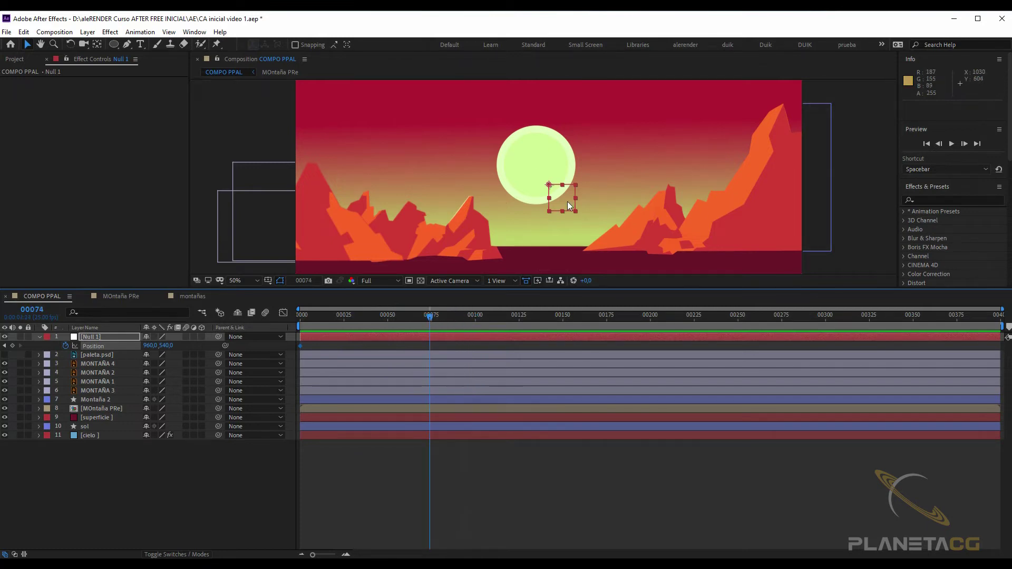
{"action": "left_click_drag", "start_coordinate": [566, 200], "coordinate": [569, 260]}
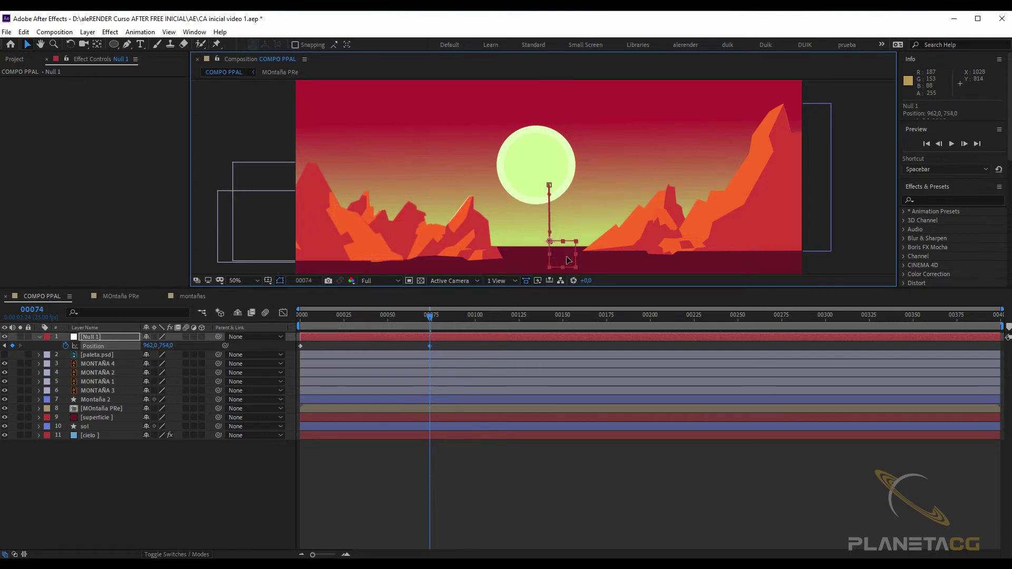
{"action": "key", "text": "Home"}
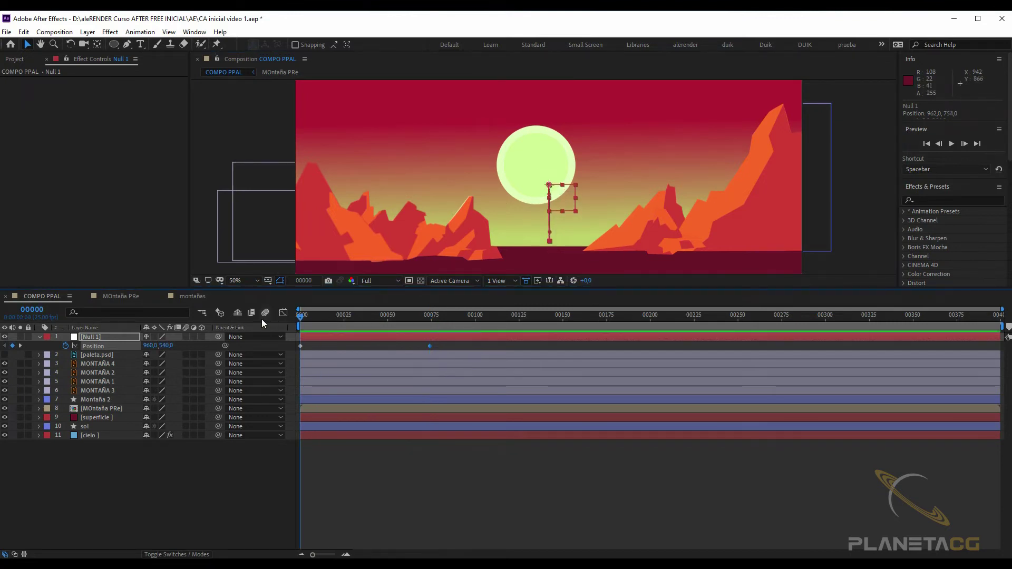
{"action": "mouse_move", "coordinate": [320, 314]}
{"action": "left_mouse_down"}
{"action": "mouse_move", "coordinate": [381, 318]}
{"action": "mouse_move", "coordinate": [280, 327]}
{"action": "left_mouse_up"}
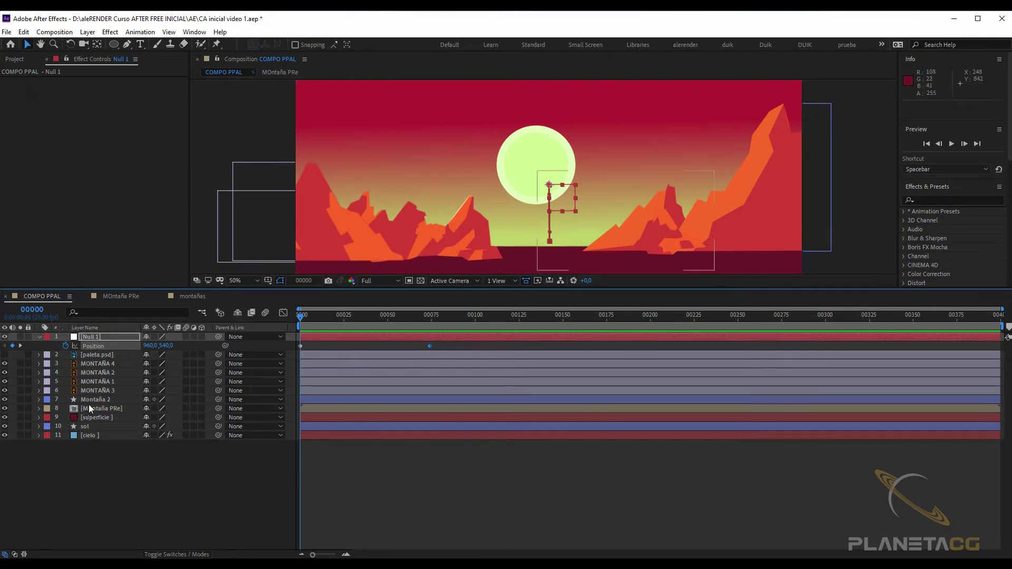
Pick-whip sol's Position to Null 1, giving the expression thisComp.layer('Null 1').transform.position.
{"action": "left_click", "coordinate": [94, 427]}
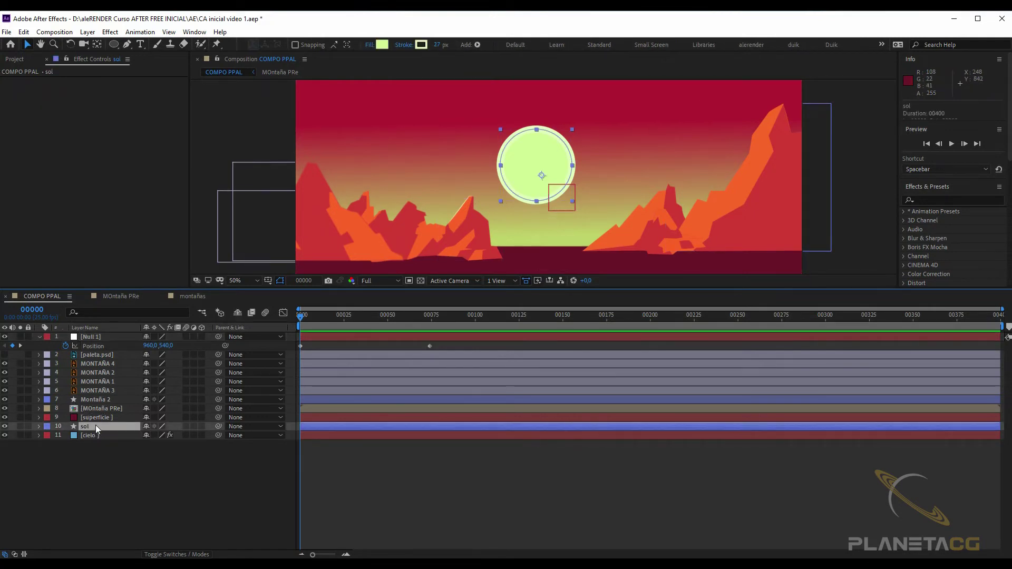
{"action": "key", "text": "p"}
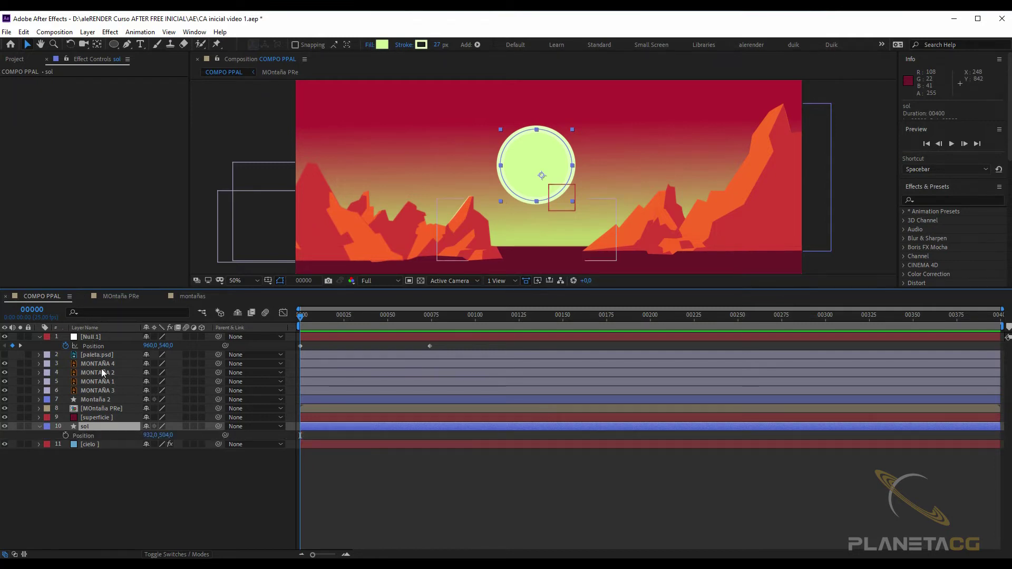
{"action": "left_click", "coordinate": [66, 436], "text": "alt"}
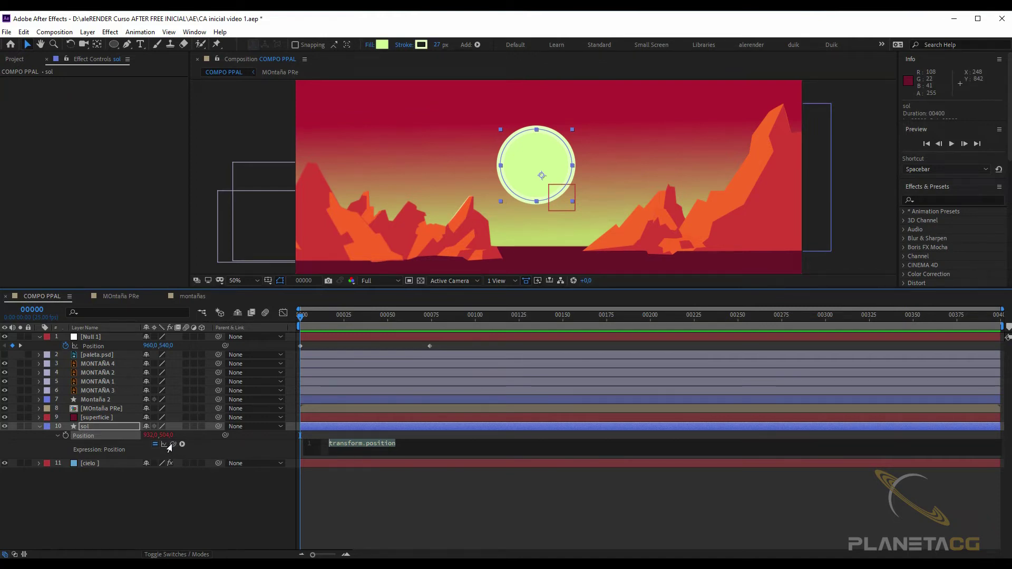
{"action": "left_click_drag", "start_coordinate": [174, 444], "coordinate": [106, 351]}
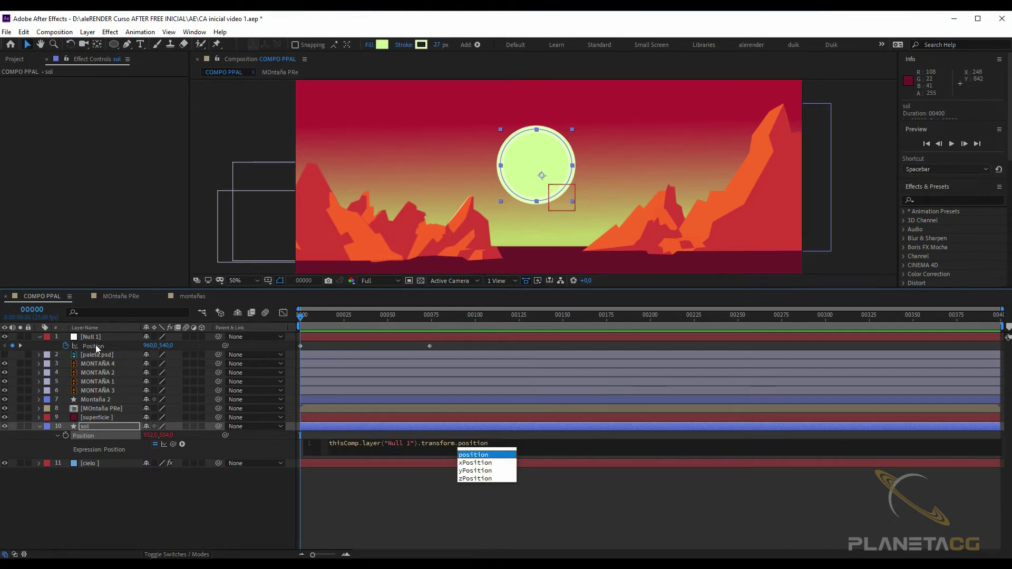
{"action": "left_click", "coordinate": [431, 435]}
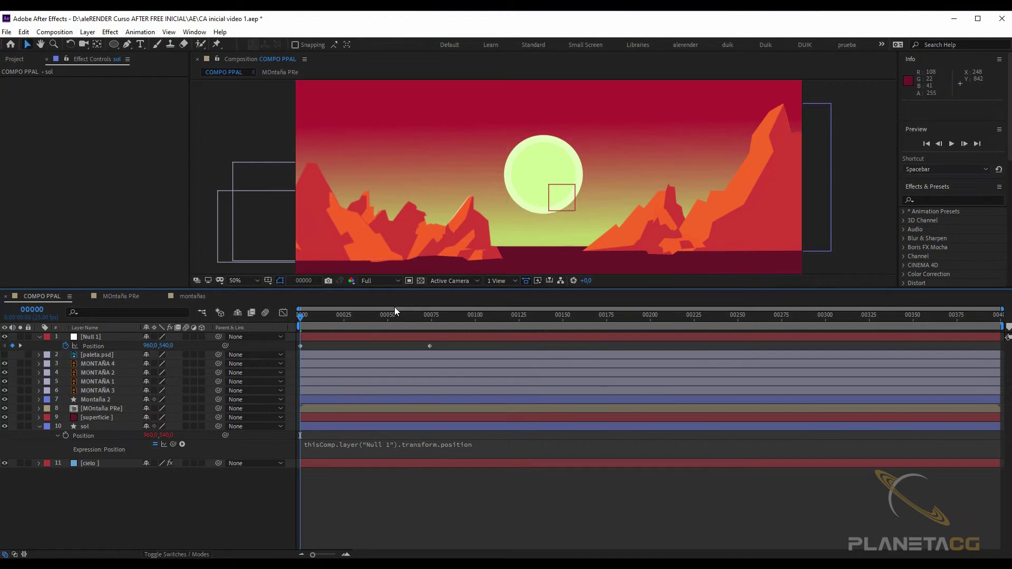
{"action": "mouse_move", "coordinate": [305, 314]}
{"action": "left_mouse_down"}
{"action": "mouse_move", "coordinate": [378, 317]}
{"action": "mouse_move", "coordinate": [264, 314]}
{"action": "left_mouse_up"}
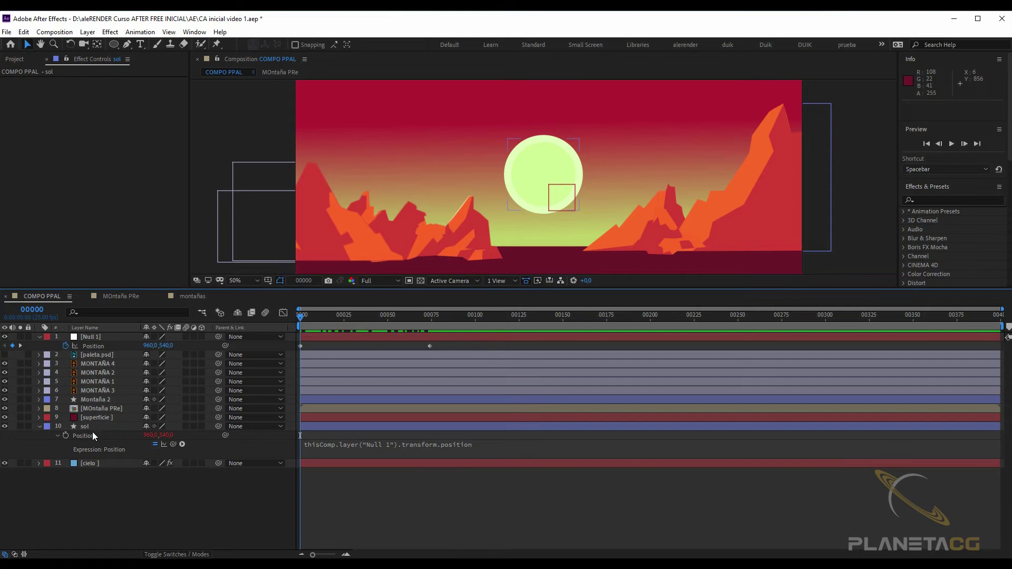
Pick-whip cielo's Gradient Ramp Start of Ramp to Null 1's Position and preview the motion.
{"action": "left_click", "coordinate": [89, 464]}
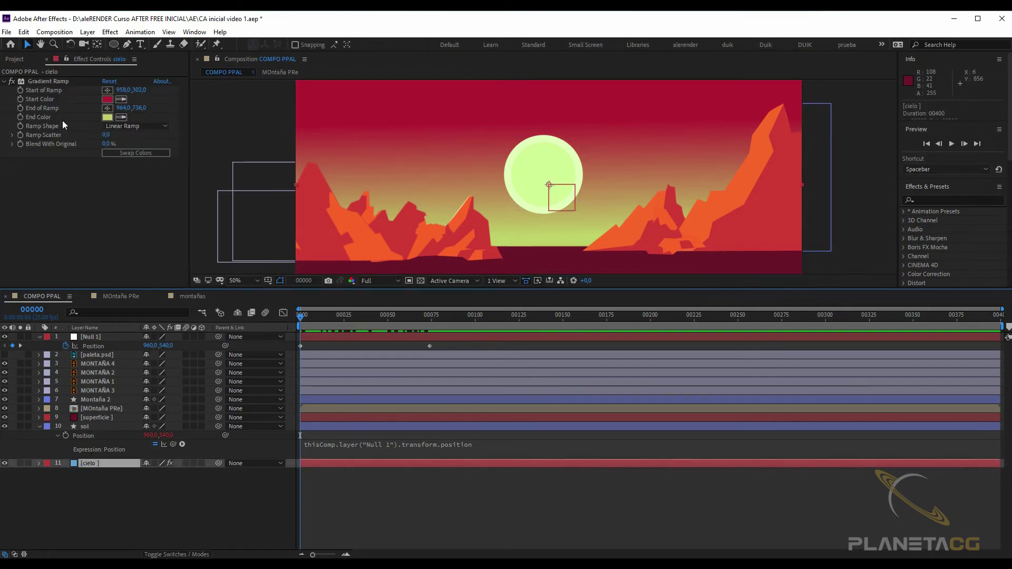
{"action": "left_click", "coordinate": [38, 464]}
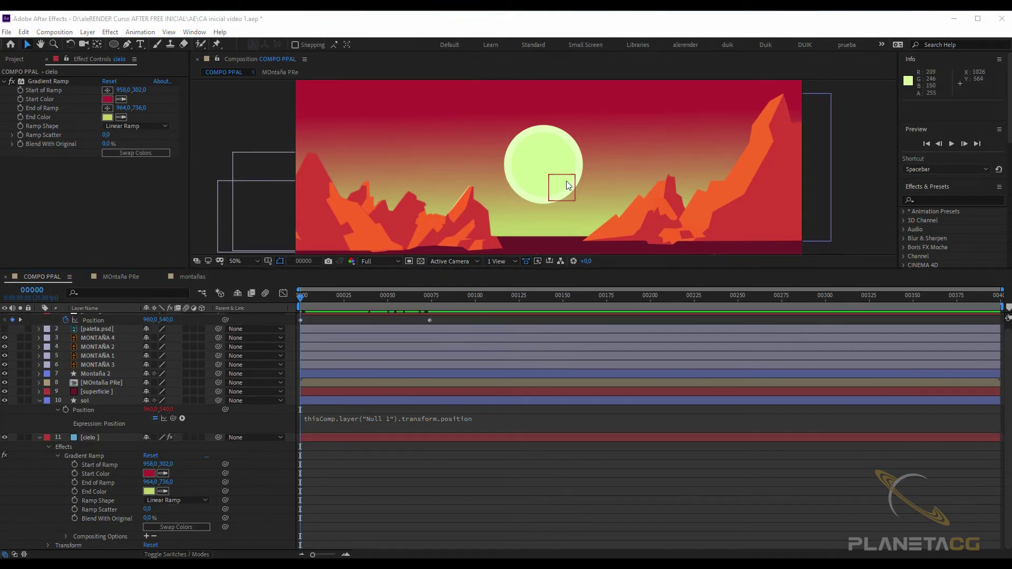
{"action": "left_click", "coordinate": [74, 464], "text": "alt"}
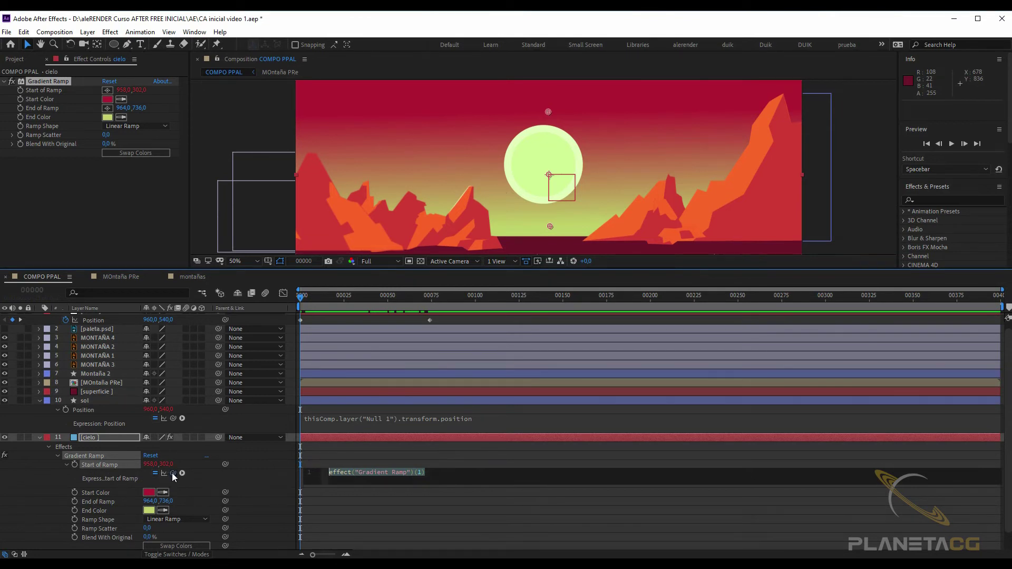
{"action": "left_click_drag", "start_coordinate": [172, 472], "coordinate": [104, 314]}
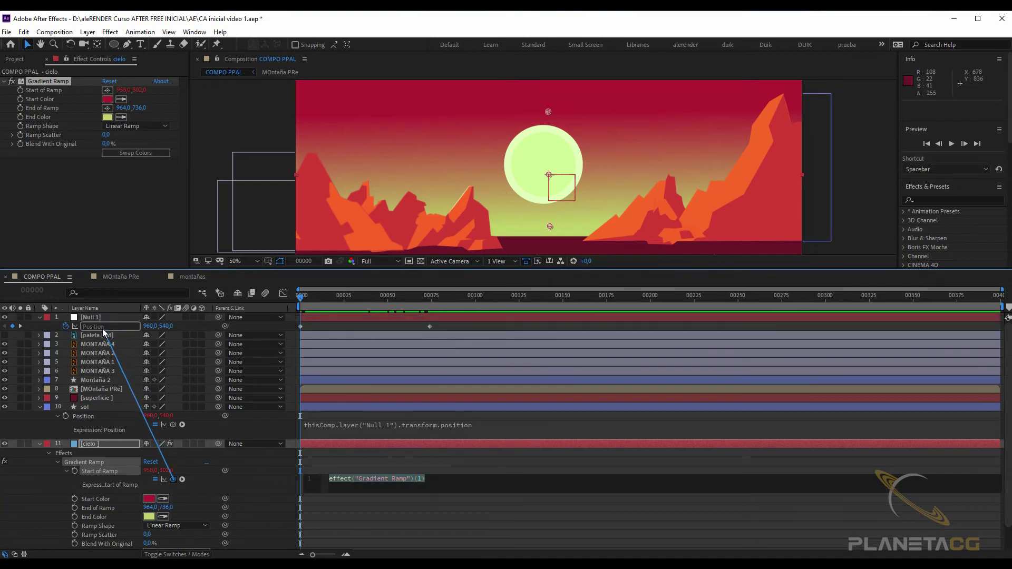
{"action": "left_click_drag", "start_coordinate": [104, 315], "coordinate": [104, 328]}
{"action": "left_click", "coordinate": [354, 325]}
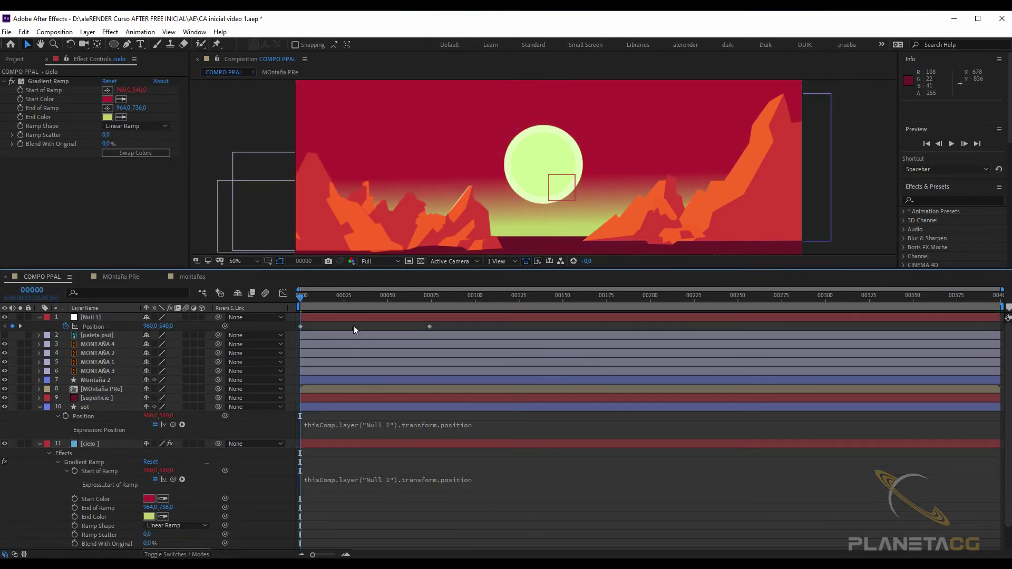
{"action": "left_click_drag", "start_coordinate": [332, 303], "coordinate": [298, 309]}
{"action": "left_click_drag", "start_coordinate": [328, 299], "coordinate": [286, 299]}
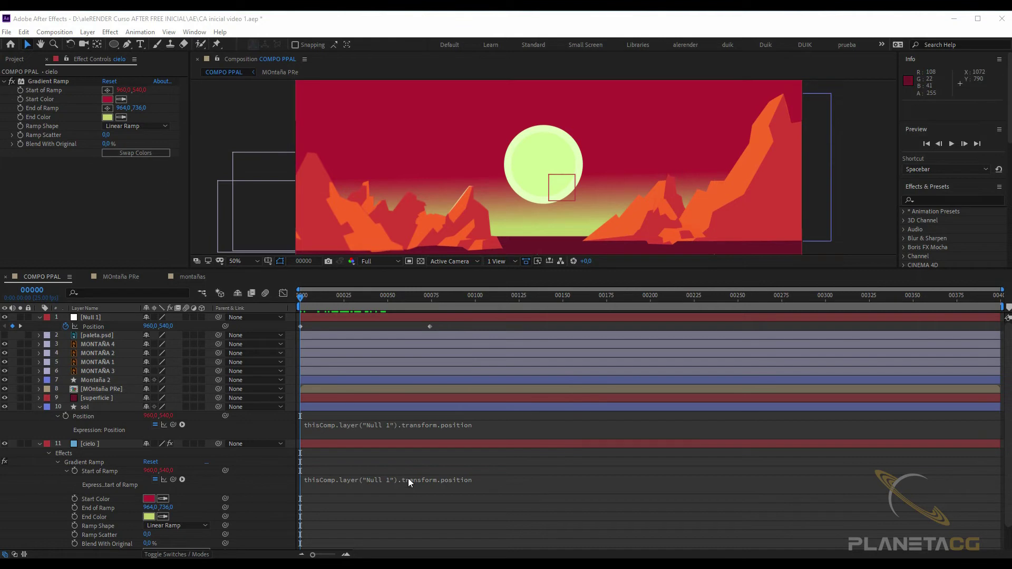
Replace the Start of Ramp expression with an x line taking Null 1's position[0].
{"action": "left_click", "coordinate": [329, 481]}
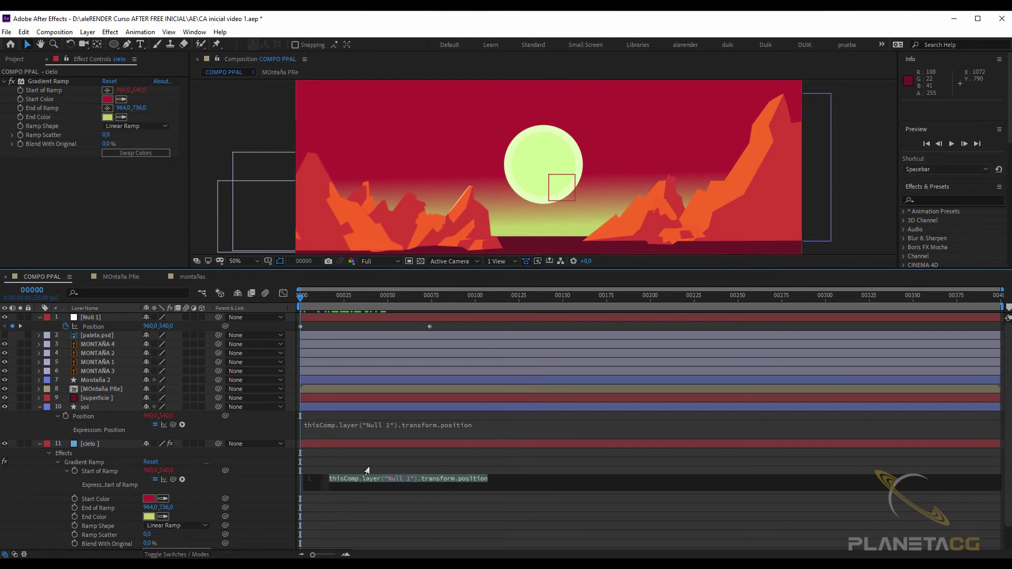
{"action": "key", "text": "BackSpace"}
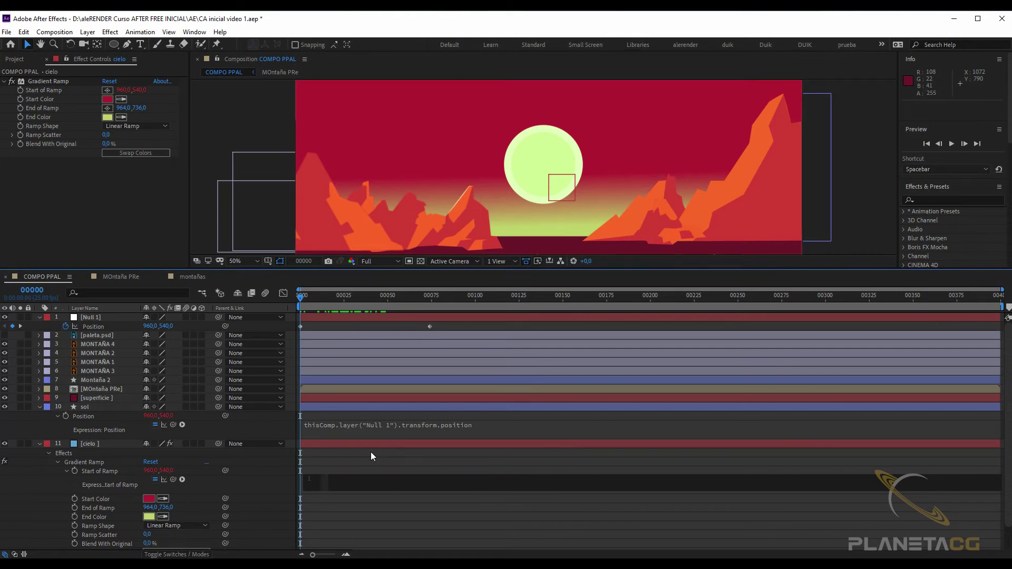
{"action": "type", "text": "x="}
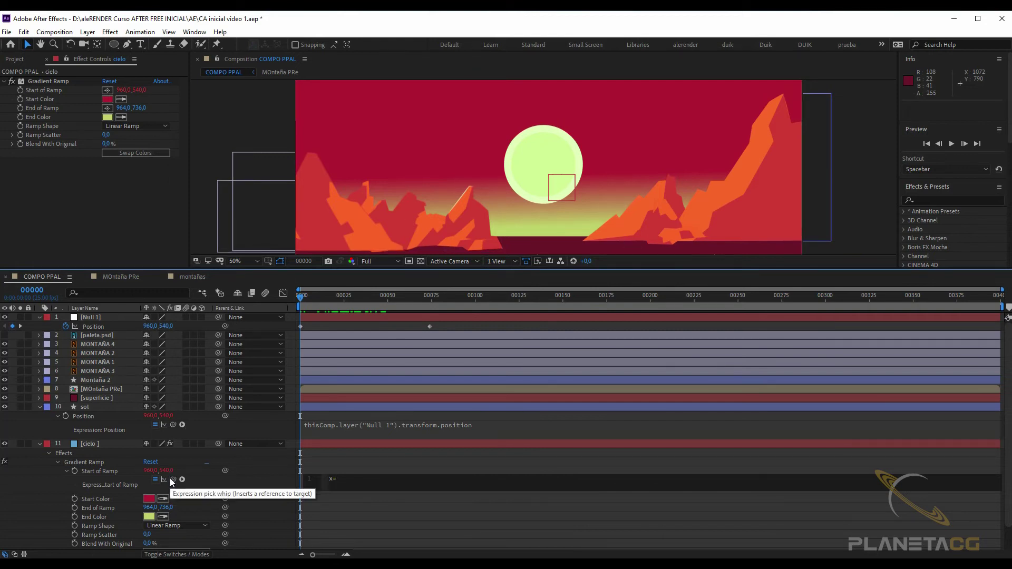
{"action": "mouse_move", "coordinate": [172, 480]}
{"action": "left_mouse_down"}
{"action": "mouse_move", "coordinate": [136, 316]}
{"action": "mouse_move", "coordinate": [150, 325]}
{"action": "left_mouse_up"}
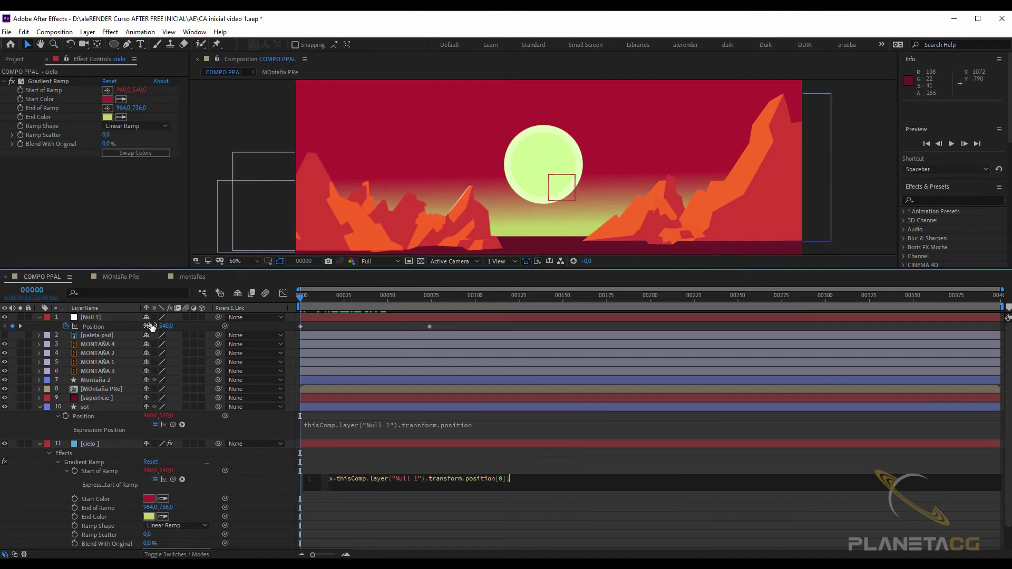
{"action": "key", "text": "Return"}
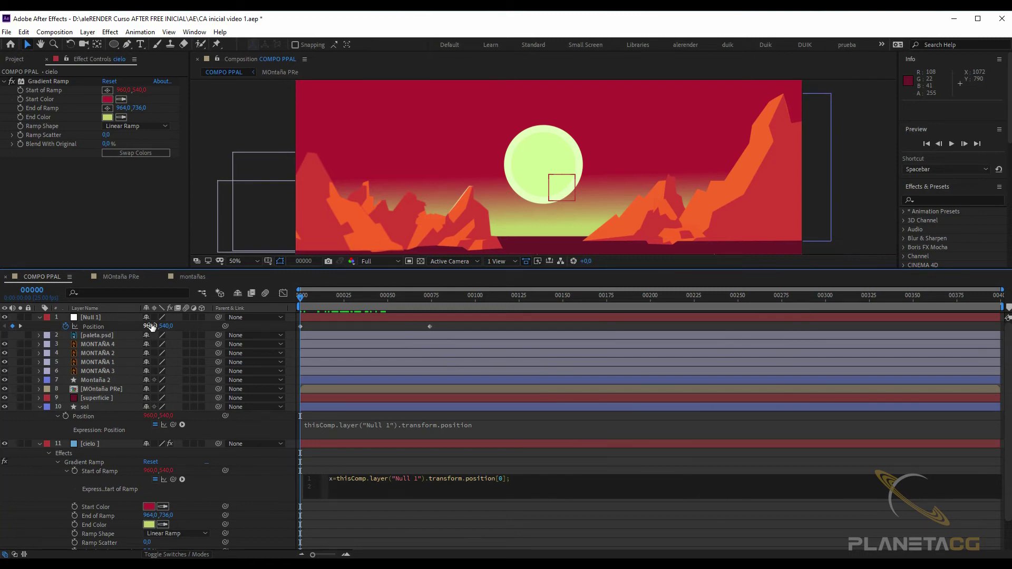
Add y as Null 1's position[1] minus 100, return [x,y], and enlarge the Timeline.
{"action": "type", "text": "y="}
{"action": "left_click_drag", "start_coordinate": [173, 479], "coordinate": [168, 325]}
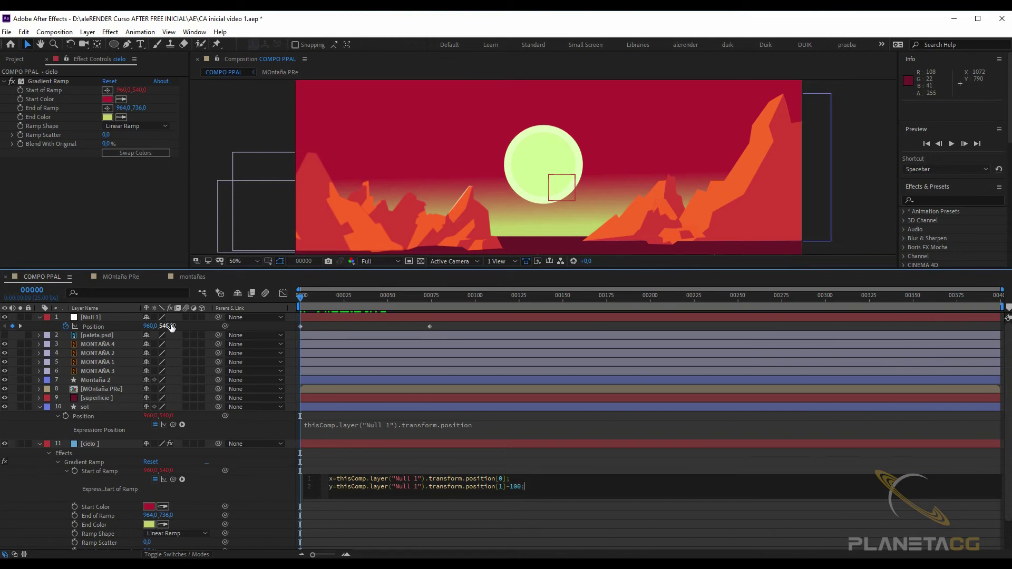
{"action": "key", "text": "Return"}
{"action": "type", "text": "["}
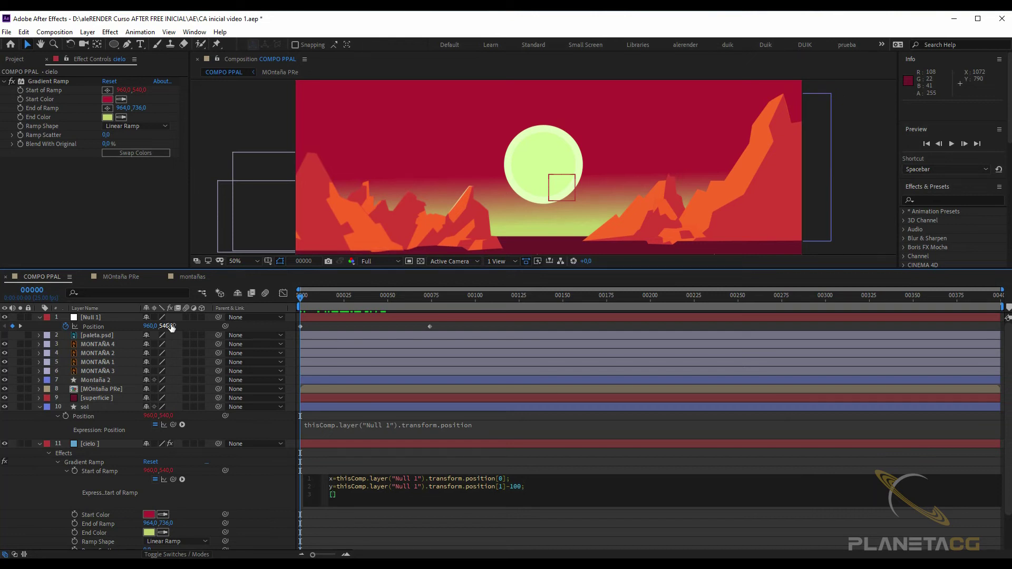
{"action": "type", "text": "x,"}
{"action": "type", "text": "y"}
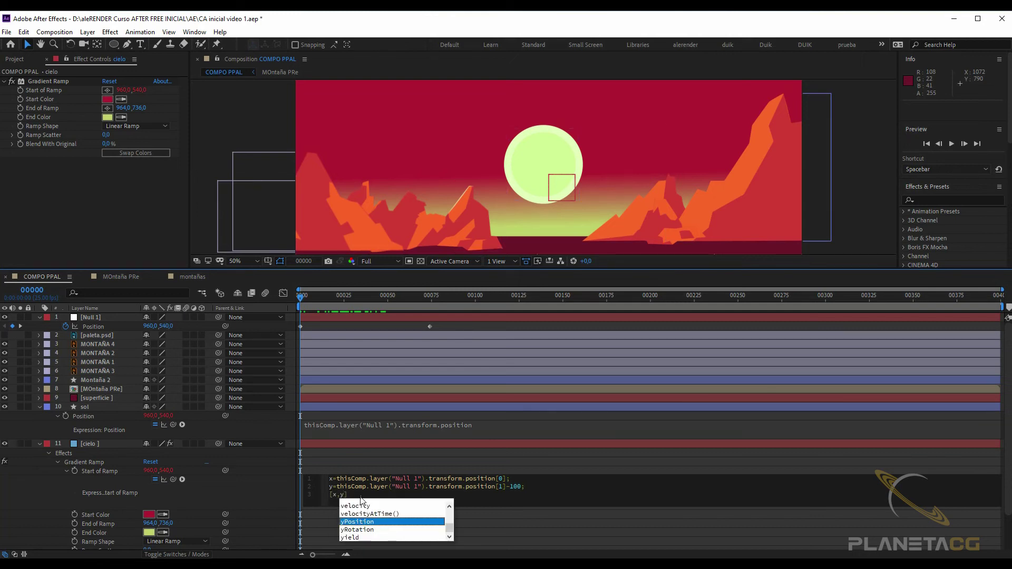
{"action": "left_click", "coordinate": [390, 464]}
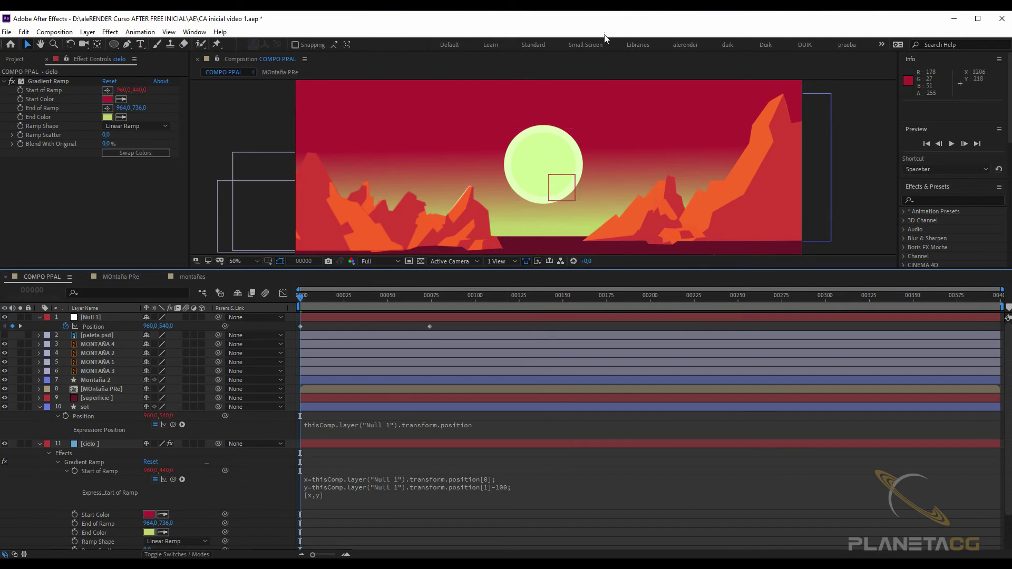
{"action": "left_click_drag", "start_coordinate": [429, 269], "coordinate": [429, 206]}
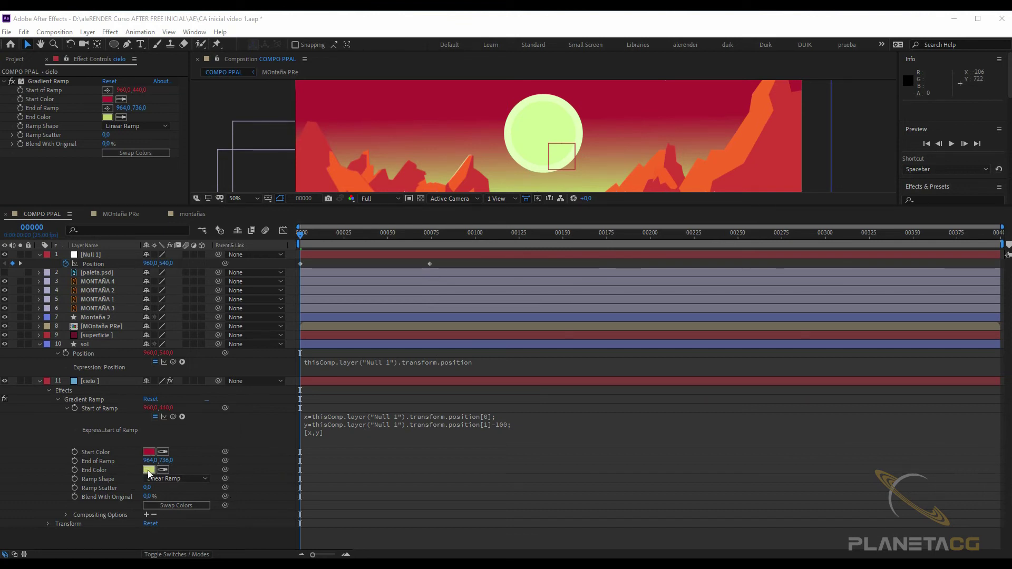
Give End of Ramp an expression taking x and y from Null 1's position, y +200, returning [x,y].
{"action": "left_click", "coordinate": [21, 108], "text": "alt"}
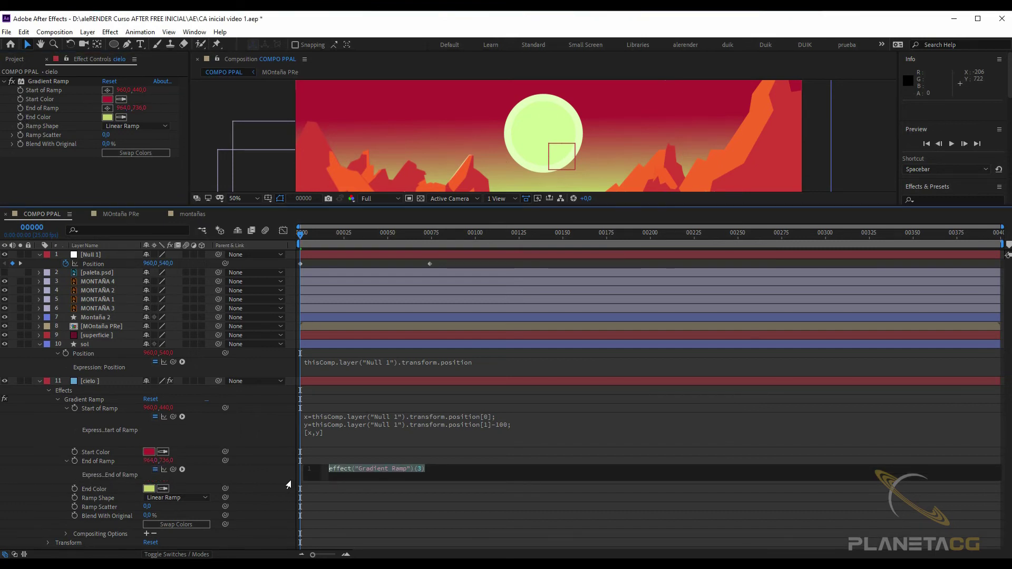
{"action": "type", "text": "x"}
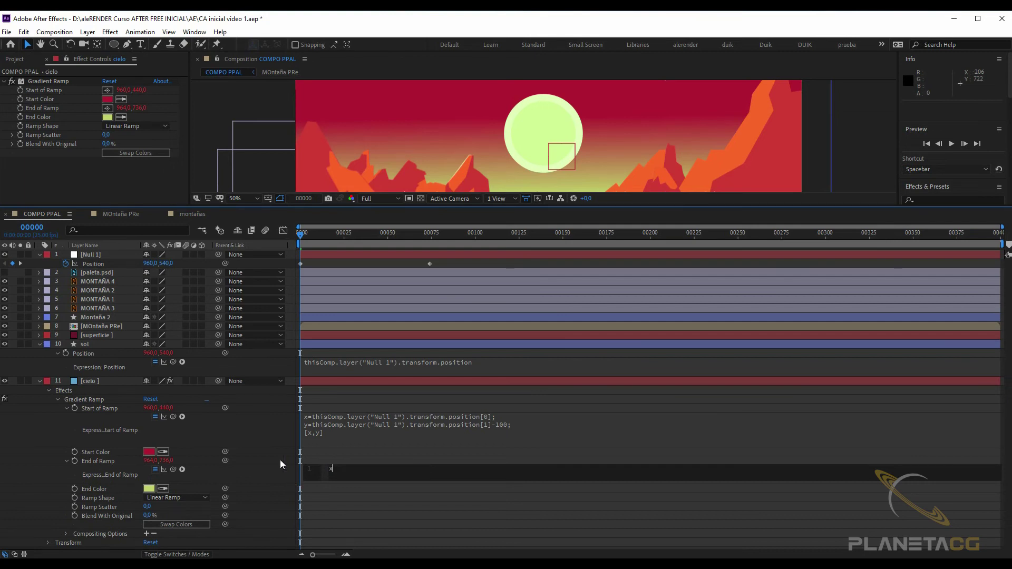
{"action": "type", "text": "="}
{"action": "left_click_drag", "start_coordinate": [173, 469], "coordinate": [148, 266]}
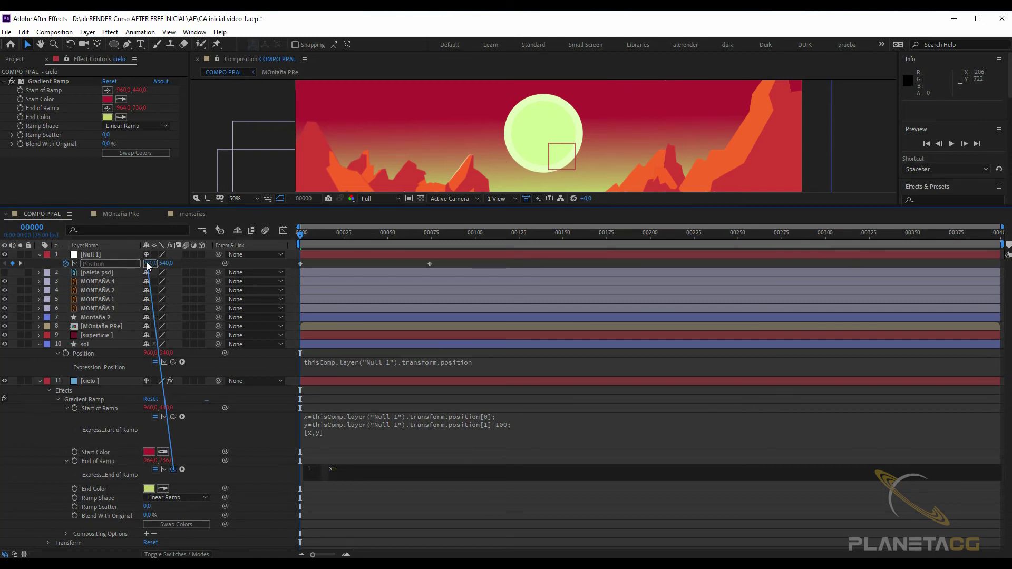
{"action": "left_click_drag", "start_coordinate": [149, 266], "coordinate": [149, 264]}
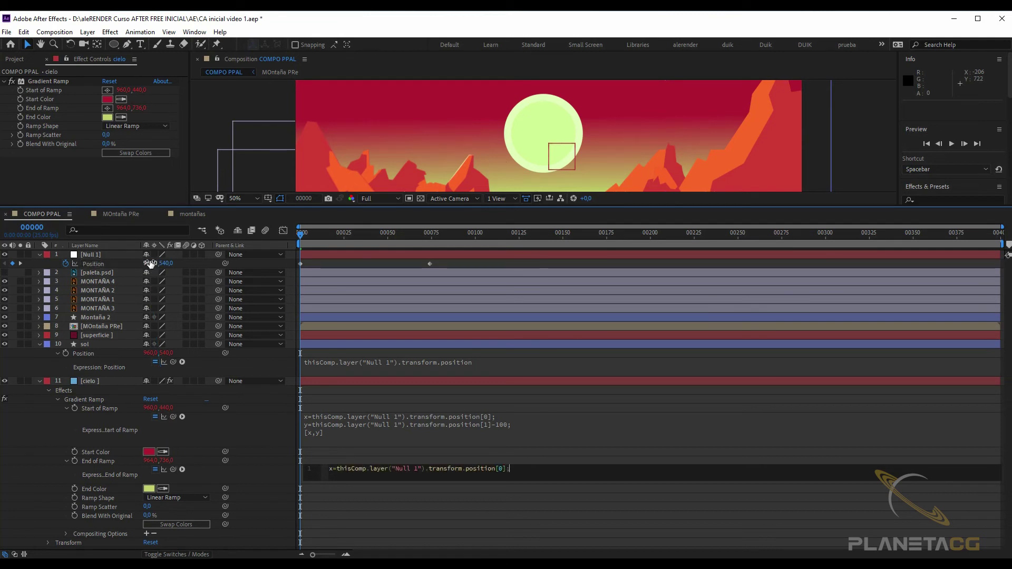
{"action": "key", "text": "Return"}
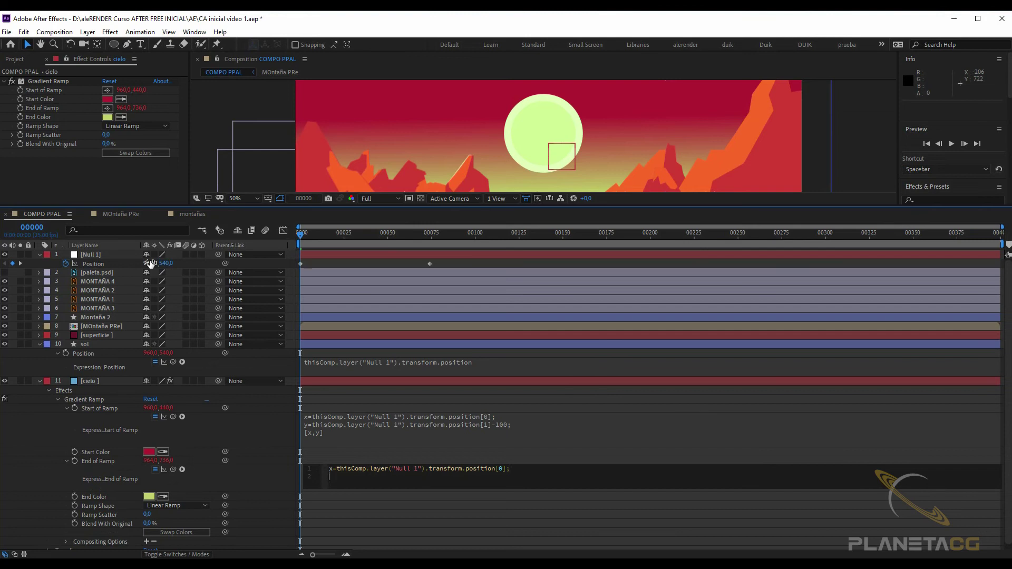
{"action": "type", "text": "y="}
{"action": "left_click_drag", "start_coordinate": [173, 469], "coordinate": [171, 264]}
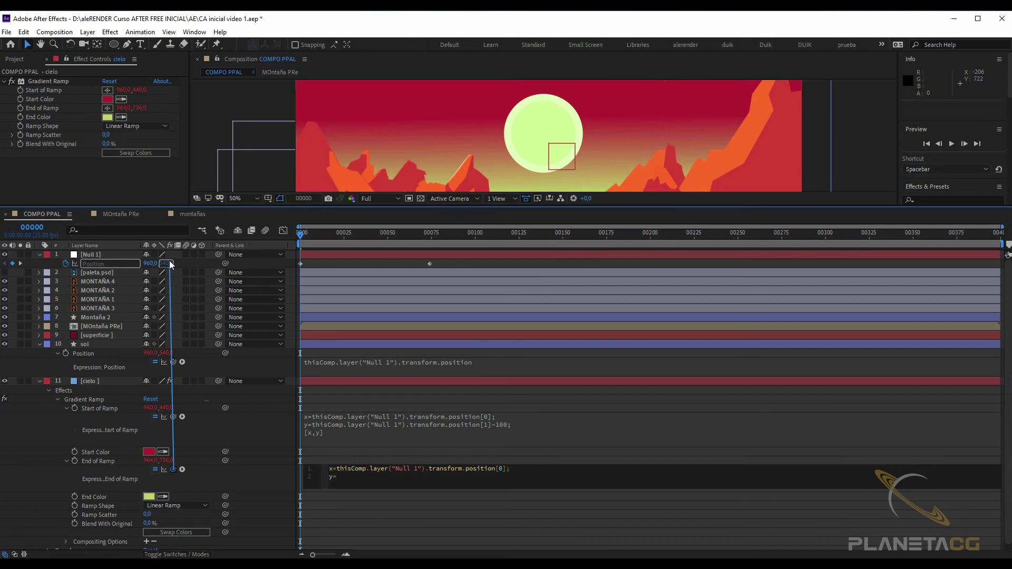
{"action": "left_click_drag", "start_coordinate": [170, 264], "coordinate": [169, 263]}
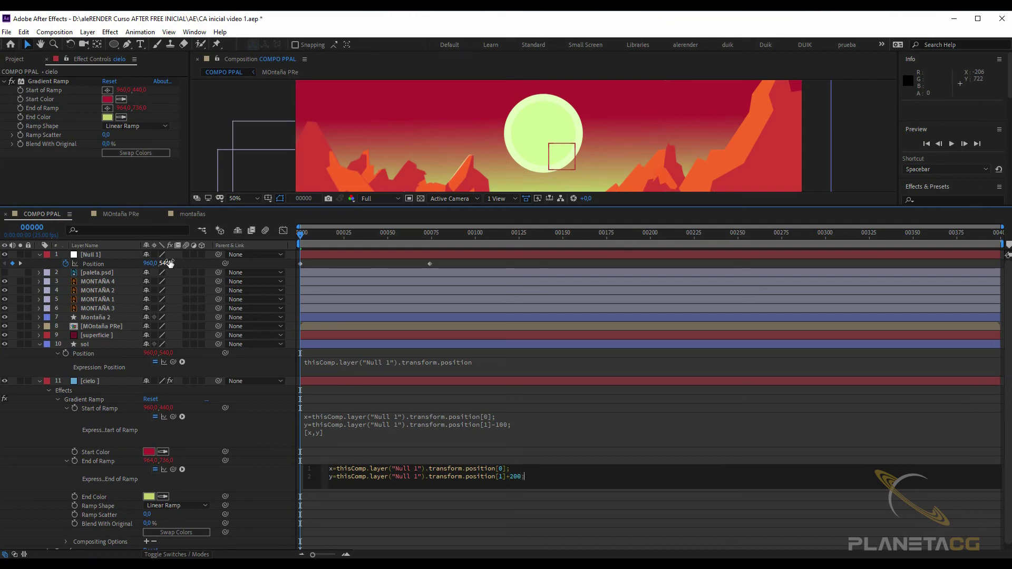
{"action": "key", "text": "Return"}
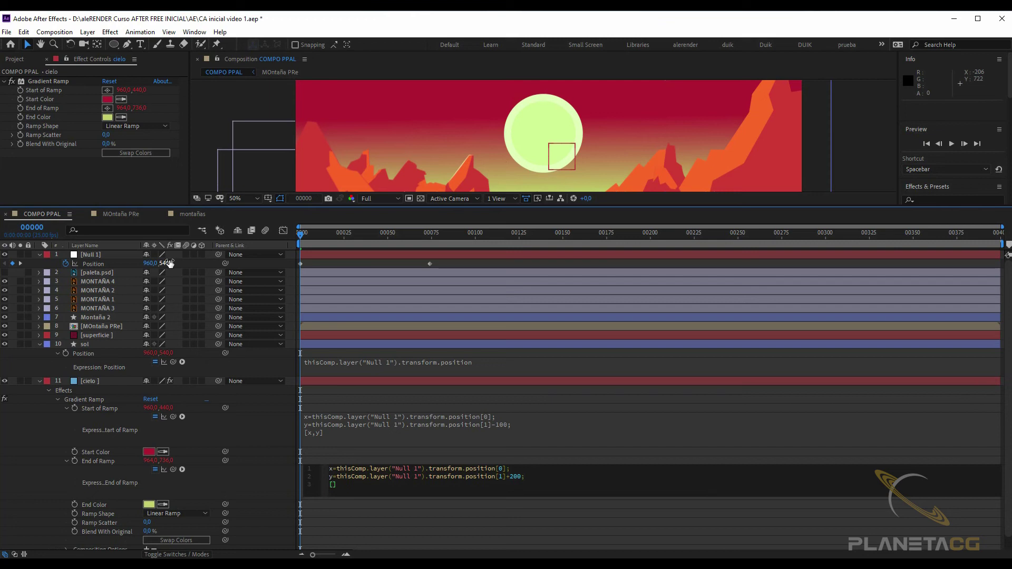
{"action": "type", "text": "x,"}
{"action": "type", "text": "y"}
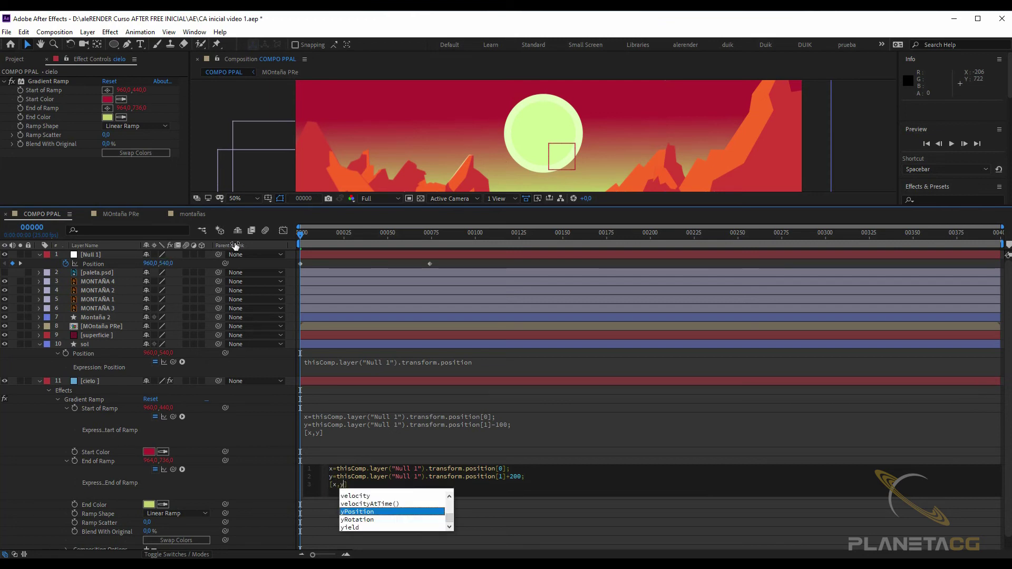
{"action": "left_click", "coordinate": [398, 455]}
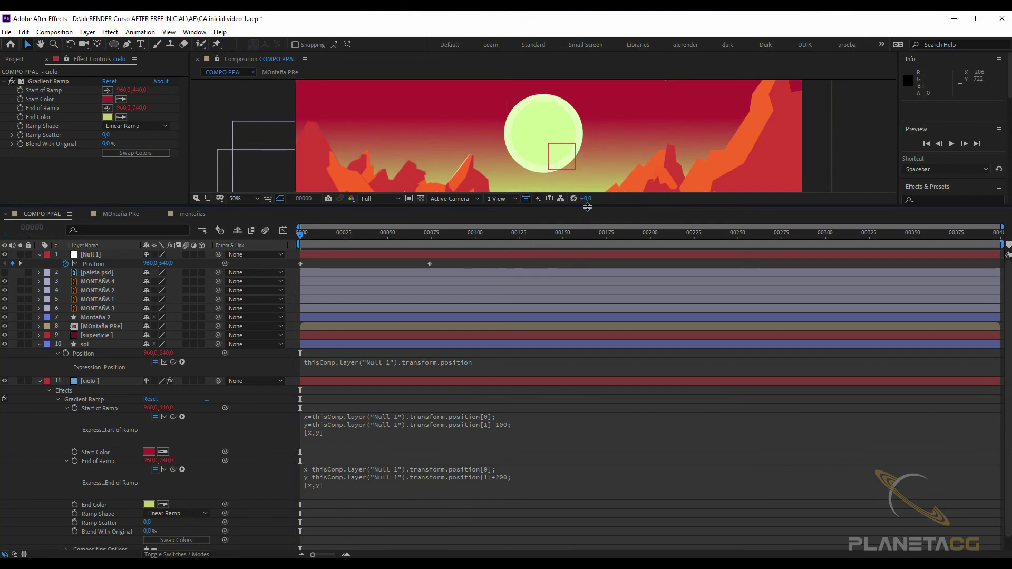
{"action": "left_click_drag", "start_coordinate": [587, 207], "coordinate": [587, 221]}
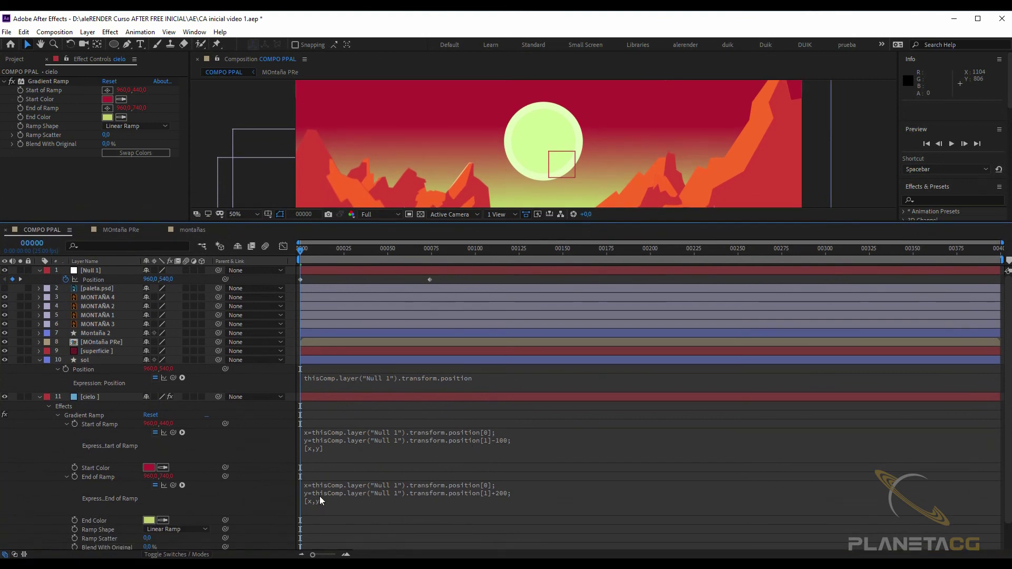
{"action": "left_click", "coordinate": [321, 501]}
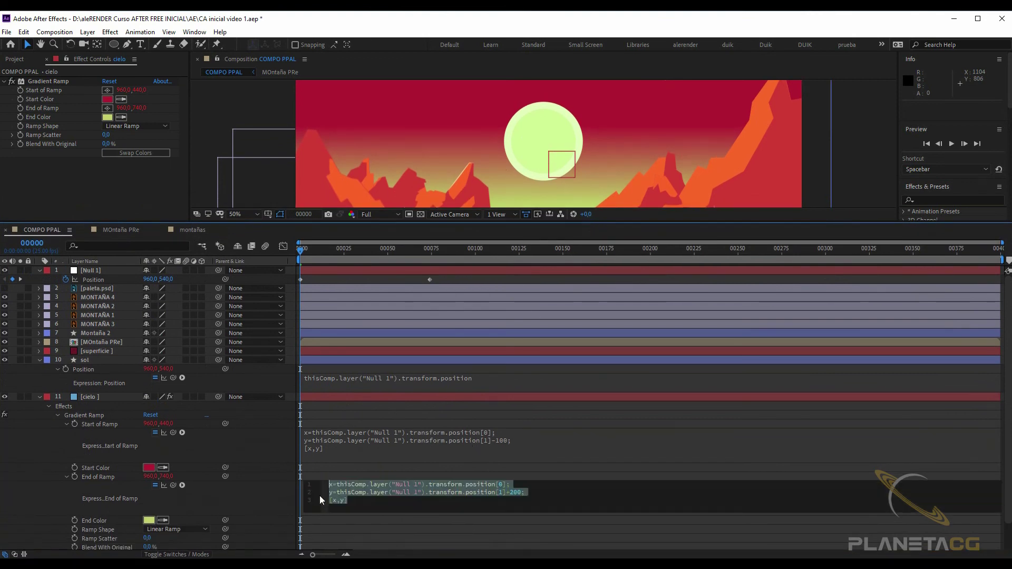
{"action": "left_click", "coordinate": [342, 501]}
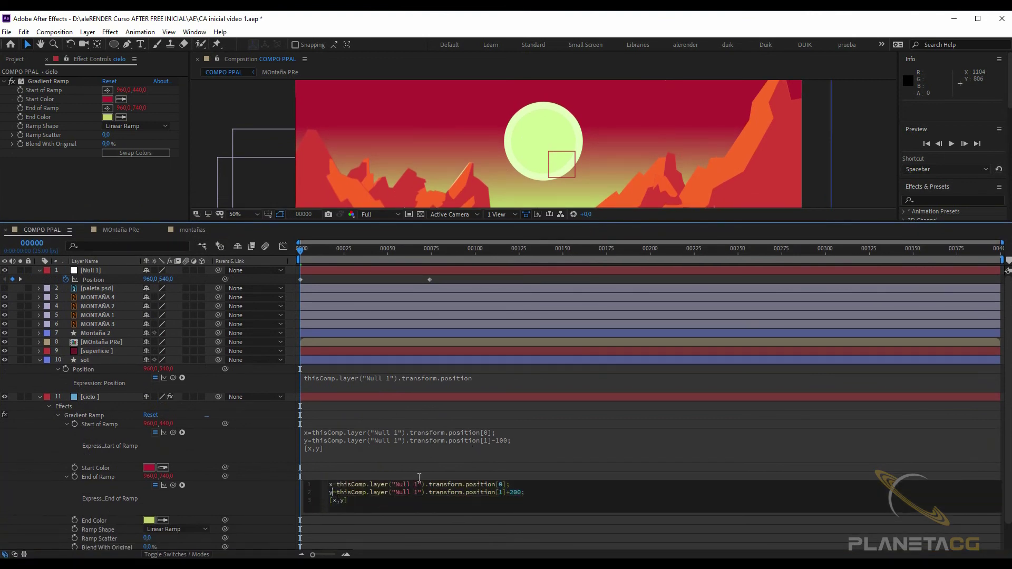
{"action": "key", "text": "Delete"}
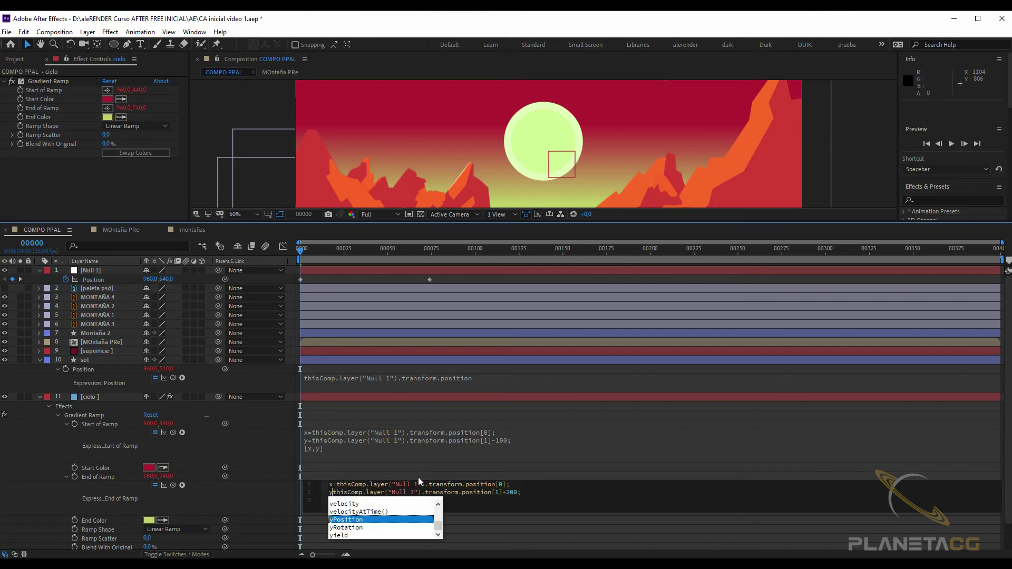
{"action": "left_click", "coordinate": [419, 476]}
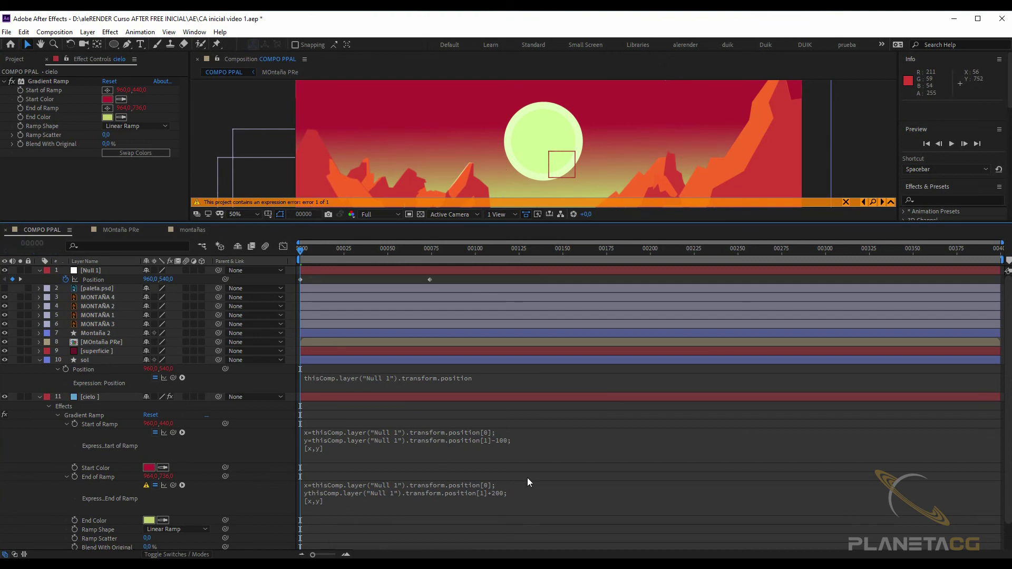
{"action": "left_click", "coordinate": [527, 492]}
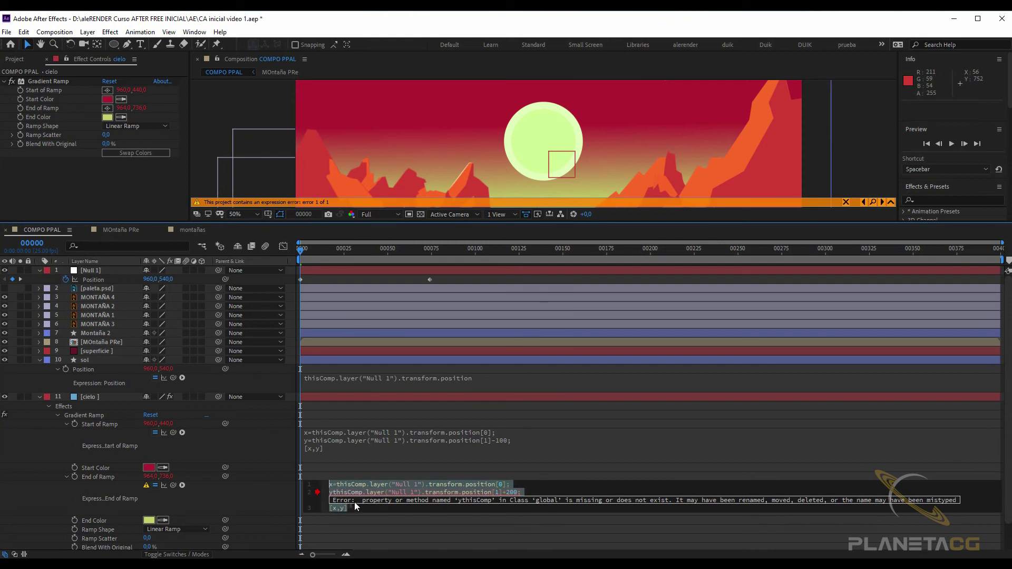
{"action": "left_click", "coordinate": [336, 494]}
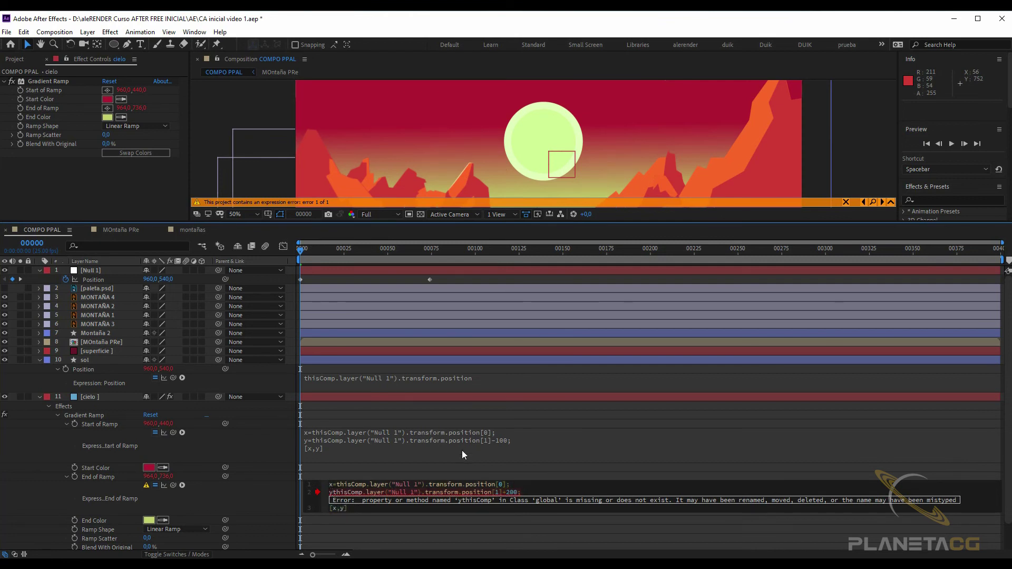
{"action": "type", "text": "="}
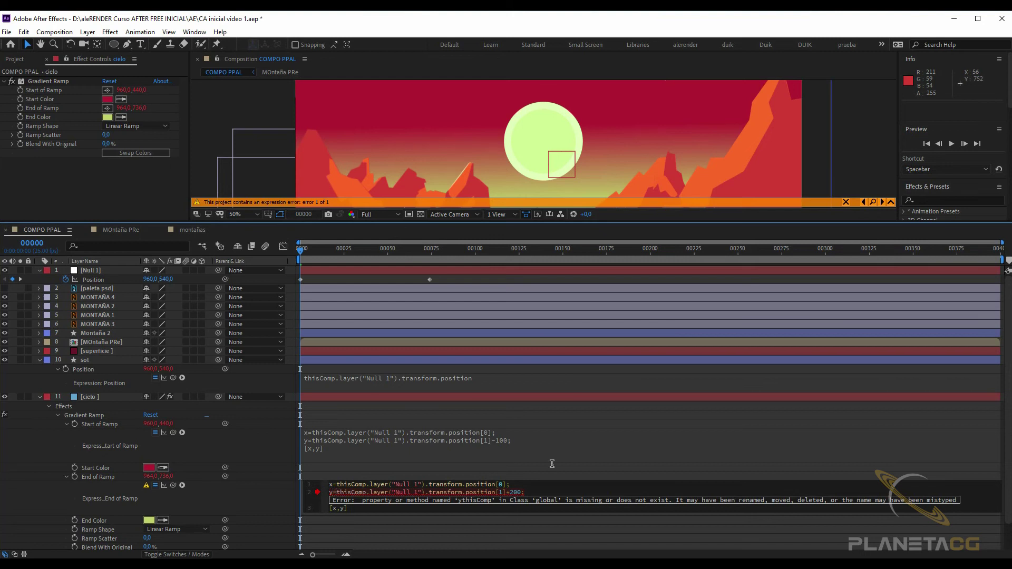
{"action": "left_click", "coordinate": [555, 473]}
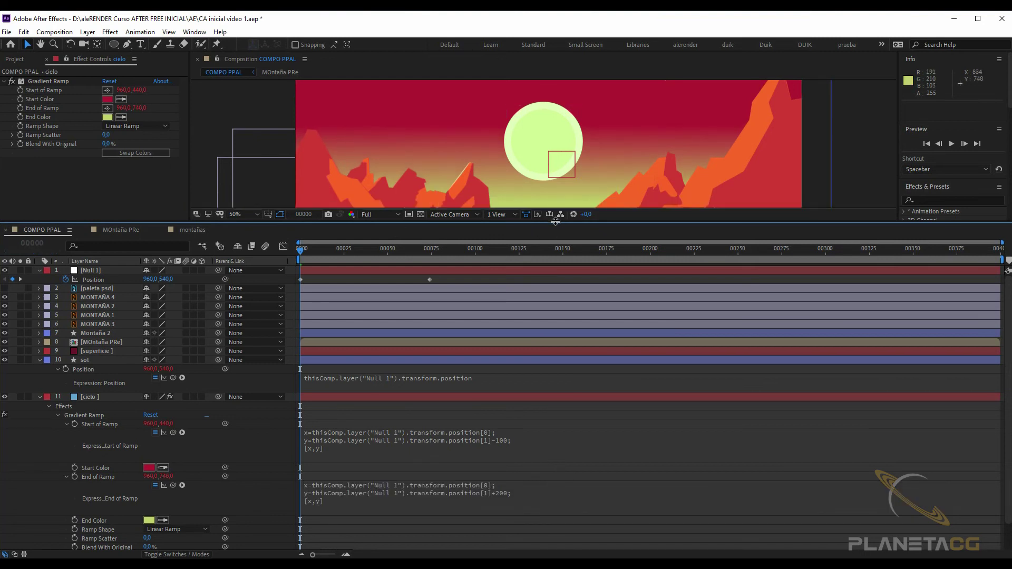
Enlarge the composition view, collapse the sol and cielo layers, and scrub through the sunset.
{"action": "left_click_drag", "start_coordinate": [557, 226], "coordinate": [557, 372]}
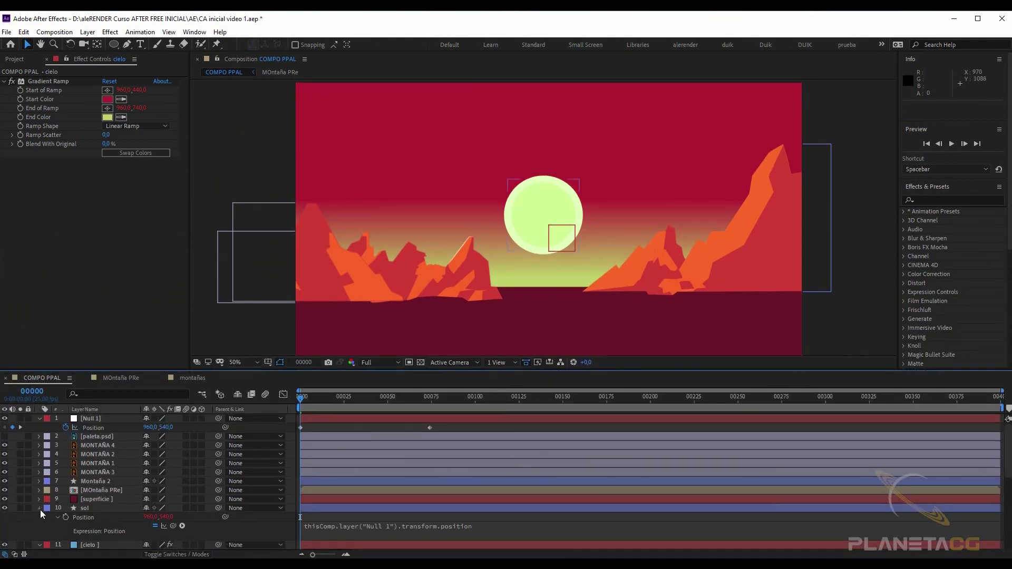
{"action": "left_click", "coordinate": [39, 508]}
{"action": "left_click", "coordinate": [39, 517]}
{"action": "mouse_move", "coordinate": [311, 402]}
{"action": "left_mouse_down"}
{"action": "mouse_move", "coordinate": [436, 409]}
{"action": "mouse_move", "coordinate": [290, 409]}
{"action": "left_mouse_up"}
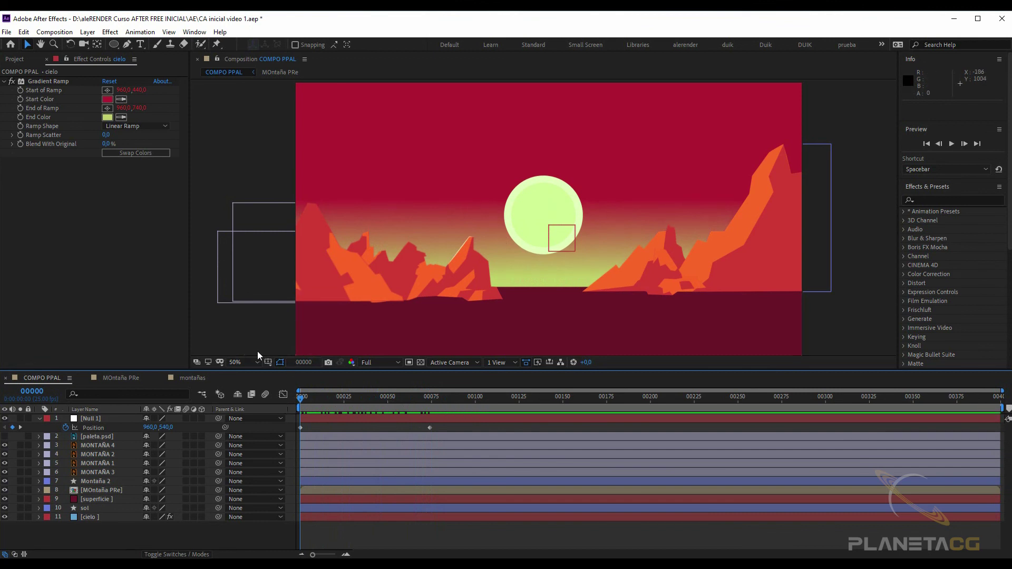
{"action": "left_click_drag", "start_coordinate": [332, 398], "coordinate": [301, 398]}
Preview the sunset animation from the first frame, stopping at frame 75, then return to frame 0.
{"action": "key", "text": "space"}
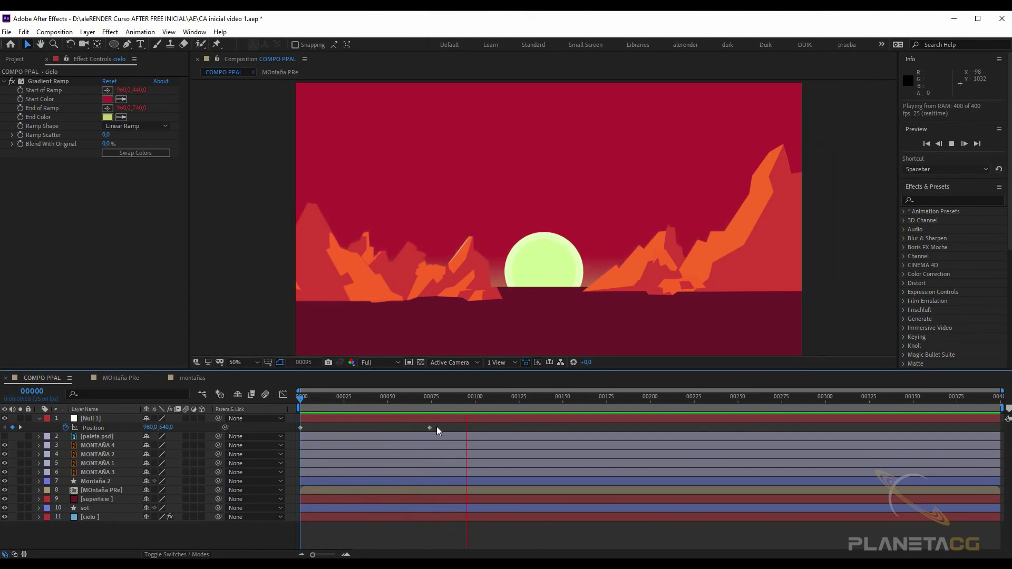
{"action": "key", "text": "space"}
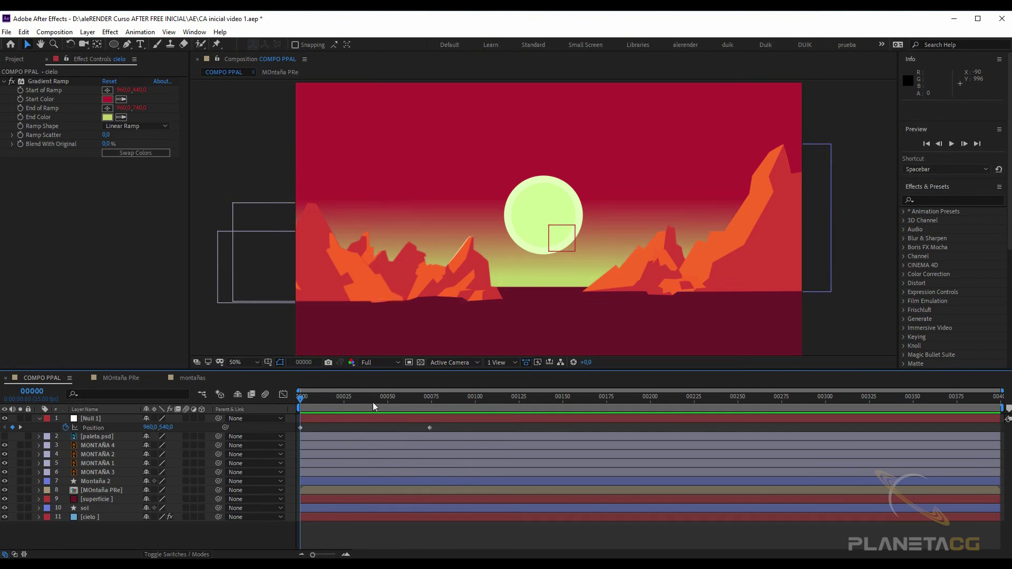
{"action": "key", "text": "space"}
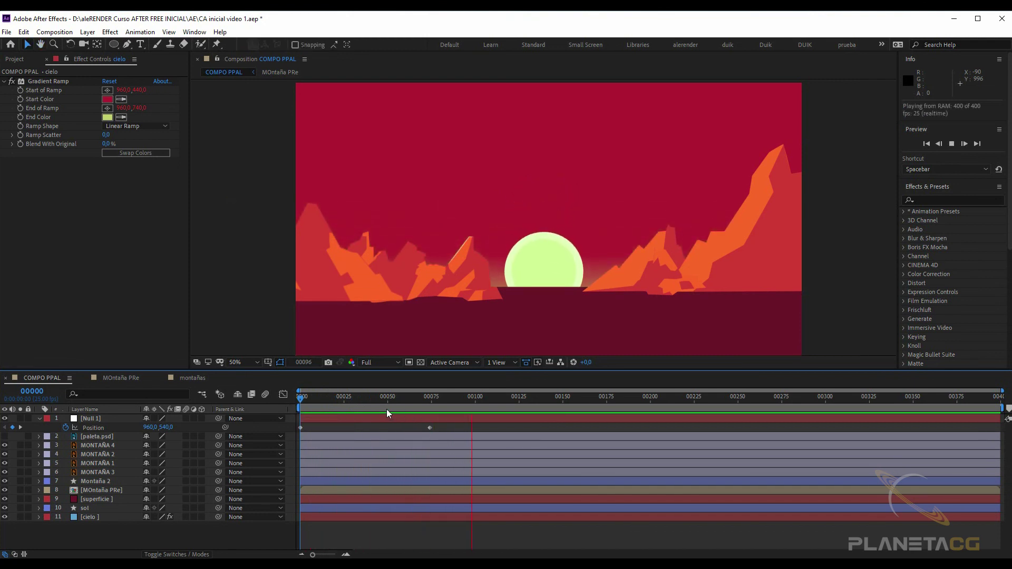
{"action": "key", "text": "space"}
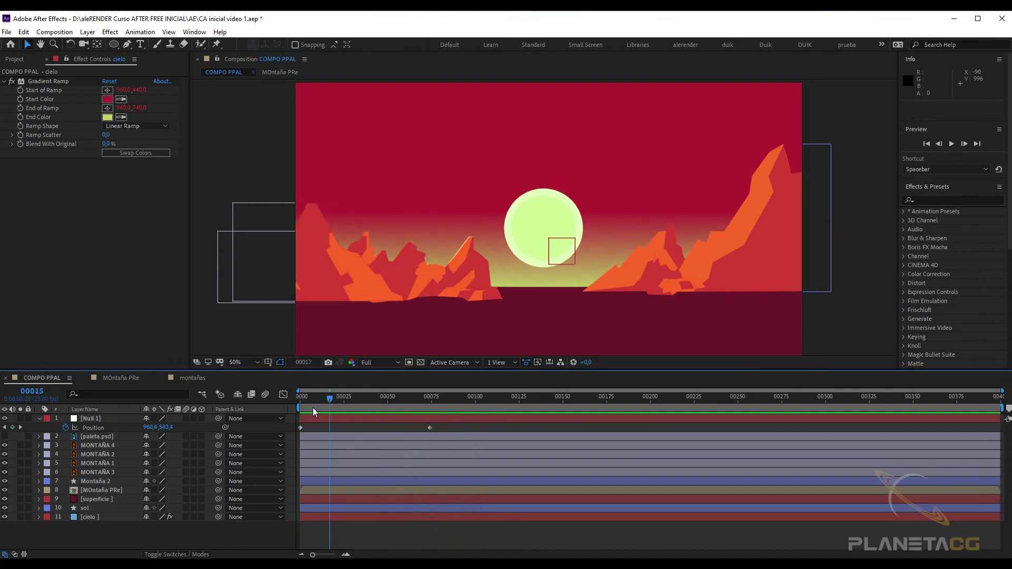
{"action": "key", "text": "Home"}
{"action": "key", "text": "space"}
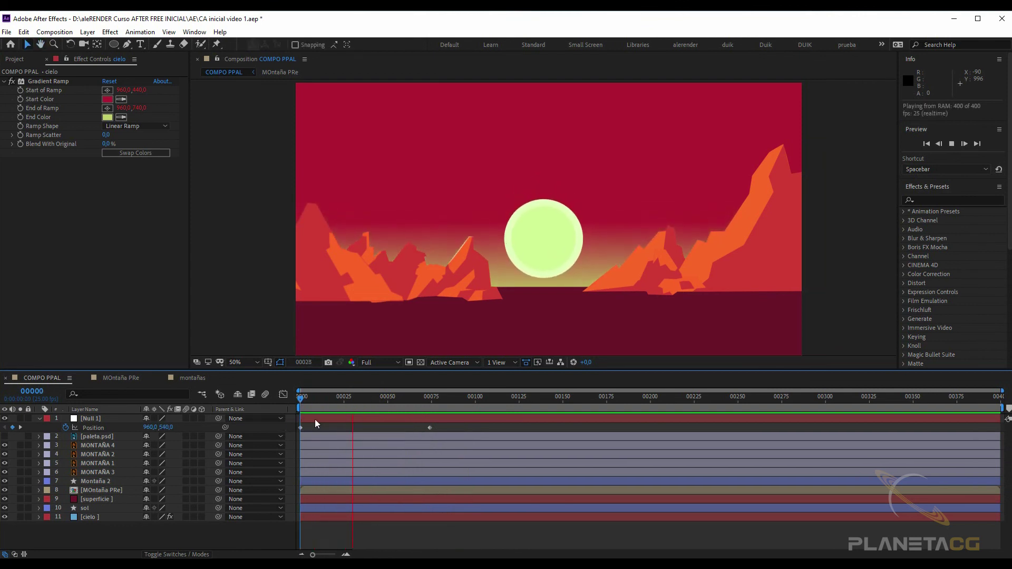
{"action": "left_click", "coordinate": [378, 406]}
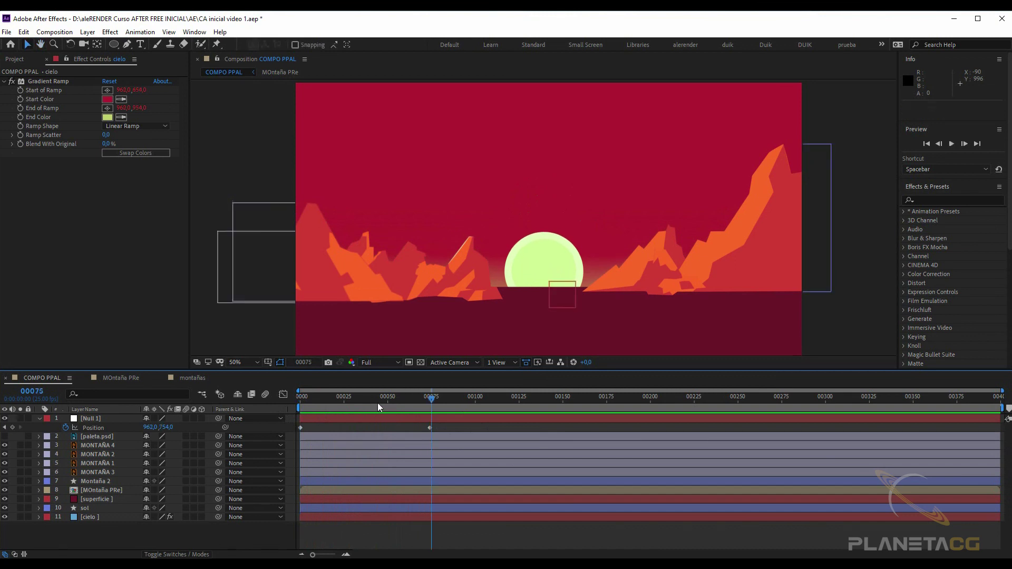
{"action": "left_click_drag", "start_coordinate": [379, 407], "coordinate": [285, 406]}
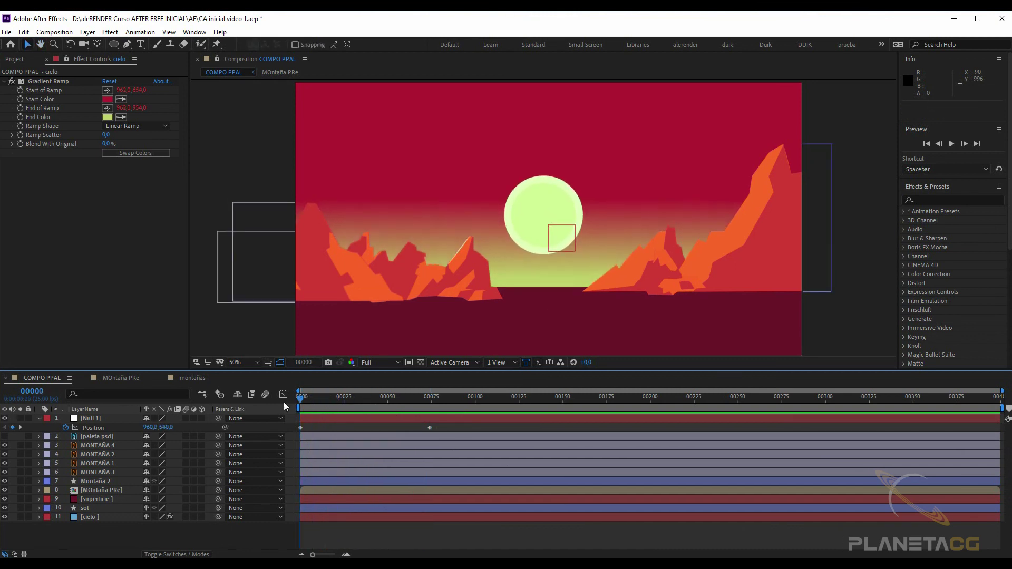
Move Null 1's starting position up and left to 910,345 and preview the result.
{"action": "left_click_drag", "start_coordinate": [150, 427], "coordinate": [154, 366]}
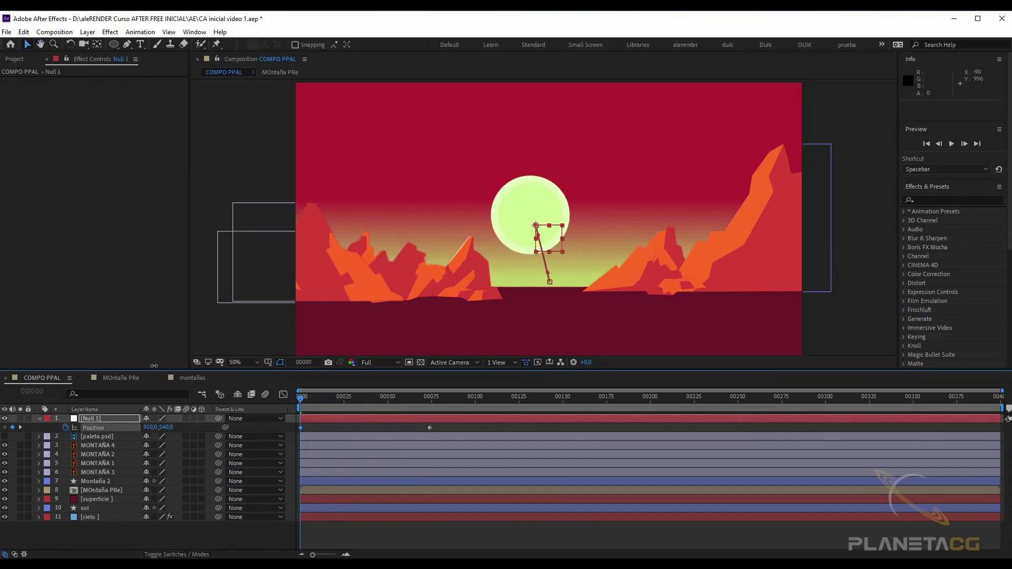
{"action": "left_click_drag", "start_coordinate": [166, 428], "coordinate": [132, 430]}
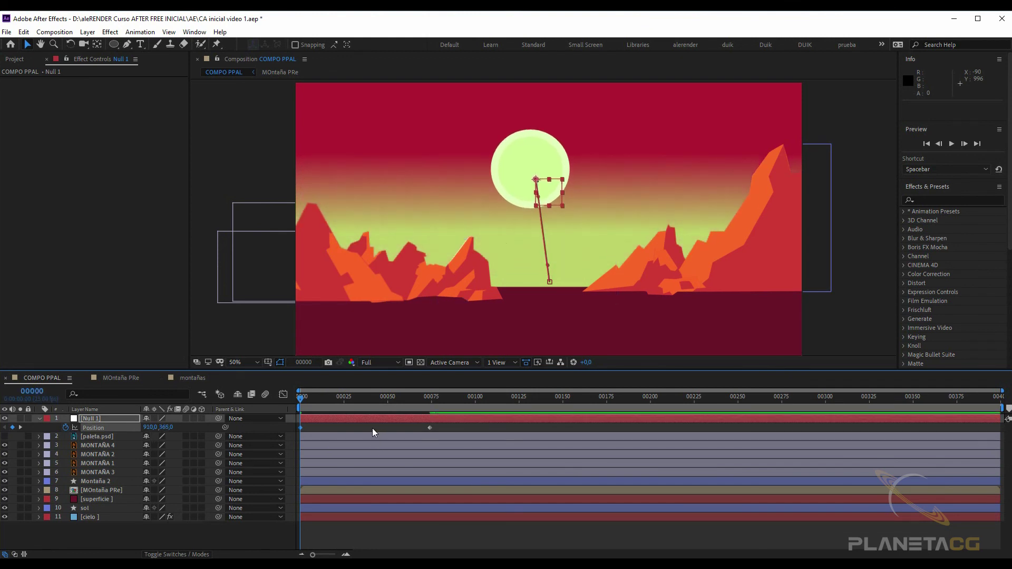
{"action": "key", "text": "space"}
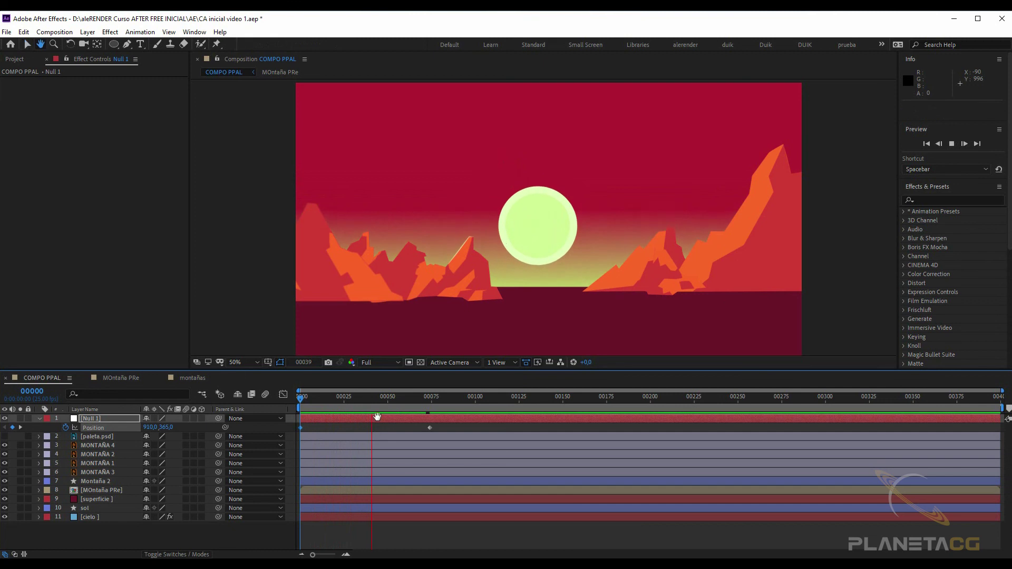
{"action": "key", "text": "space"}
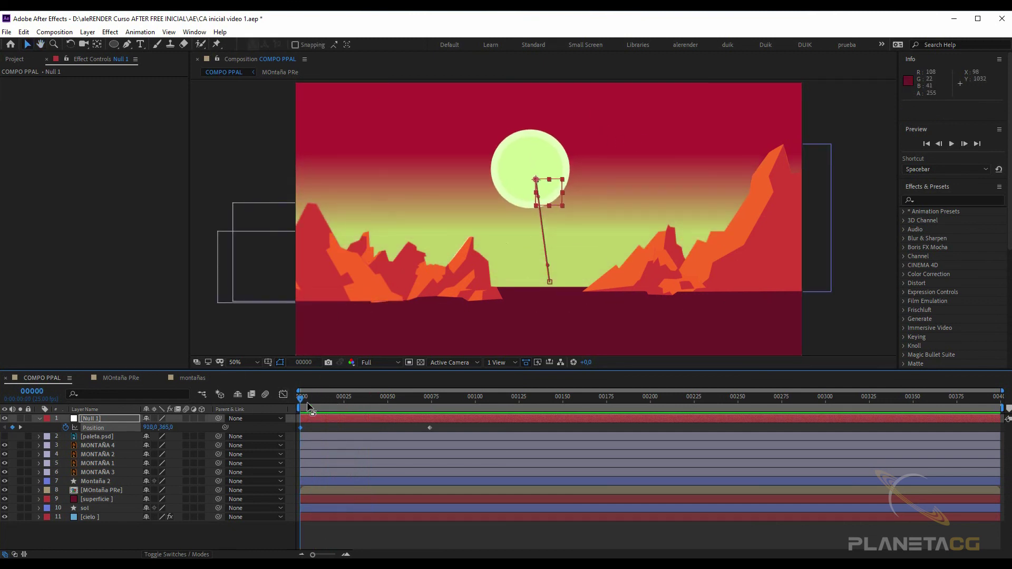
Check the sun's path at frames 15 and 60, then replay the animation from the start.
{"action": "left_click_drag", "start_coordinate": [308, 405], "coordinate": [327, 403]}
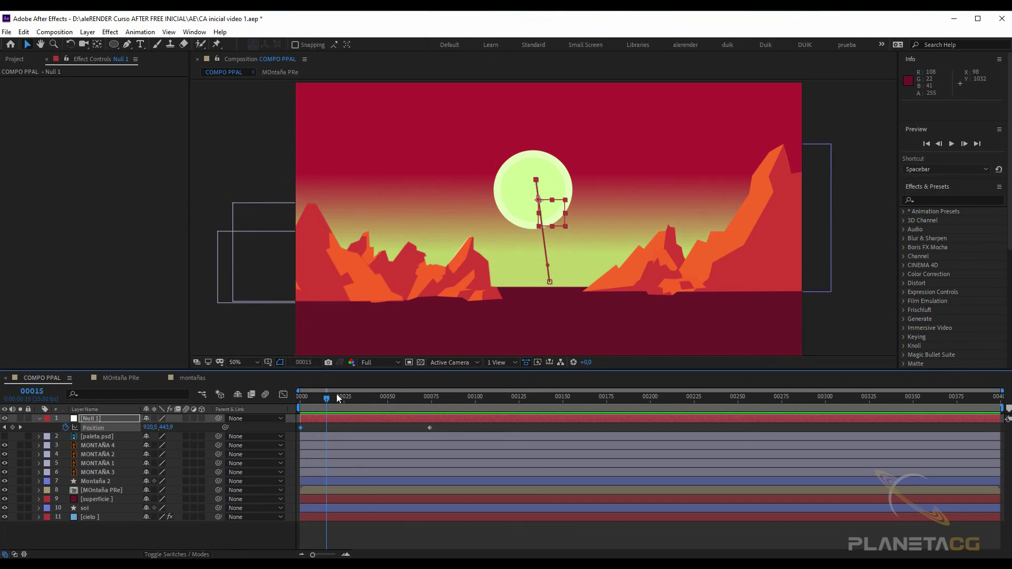
{"action": "left_click", "coordinate": [404, 397]}
{"action": "left_click_drag", "start_coordinate": [387, 394], "coordinate": [289, 408]}
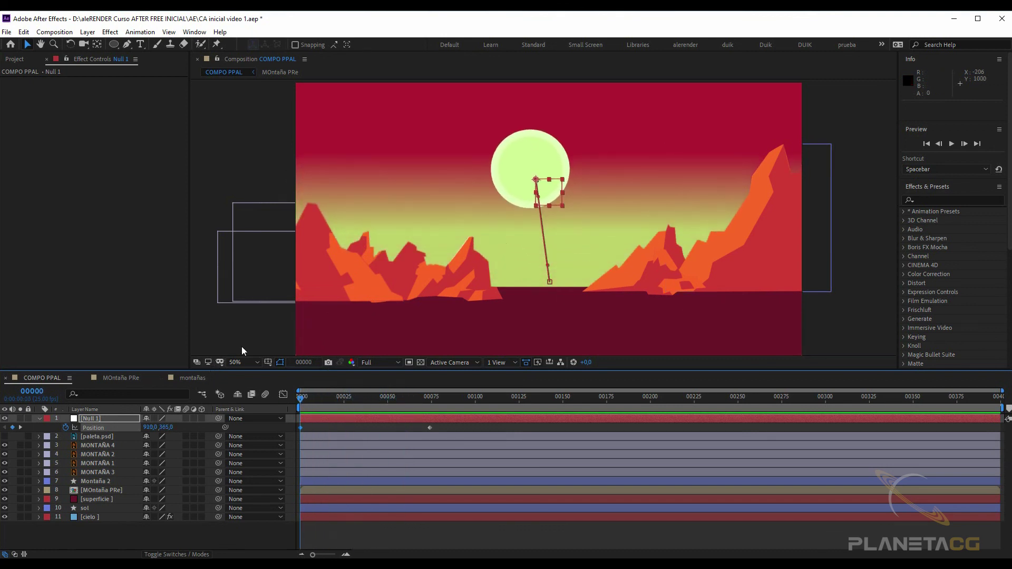
{"action": "key", "text": "space"}
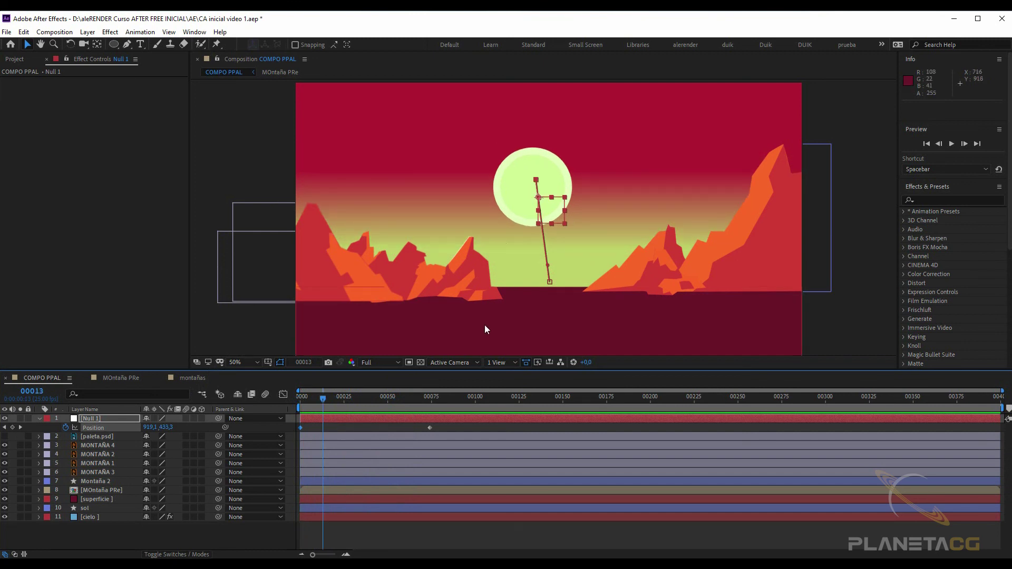
{"action": "left_click_drag", "start_coordinate": [387, 406], "coordinate": [325, 405]}
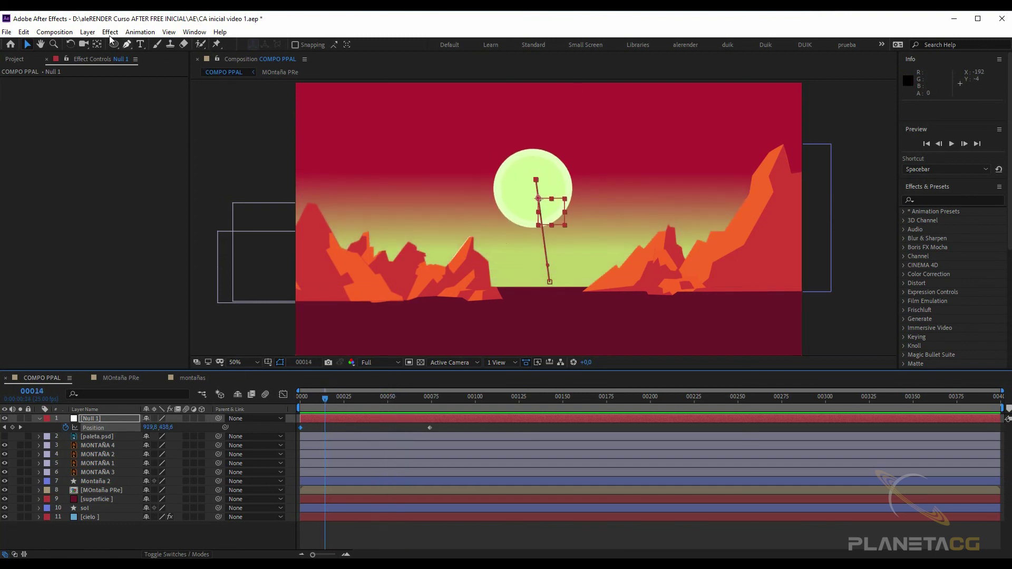